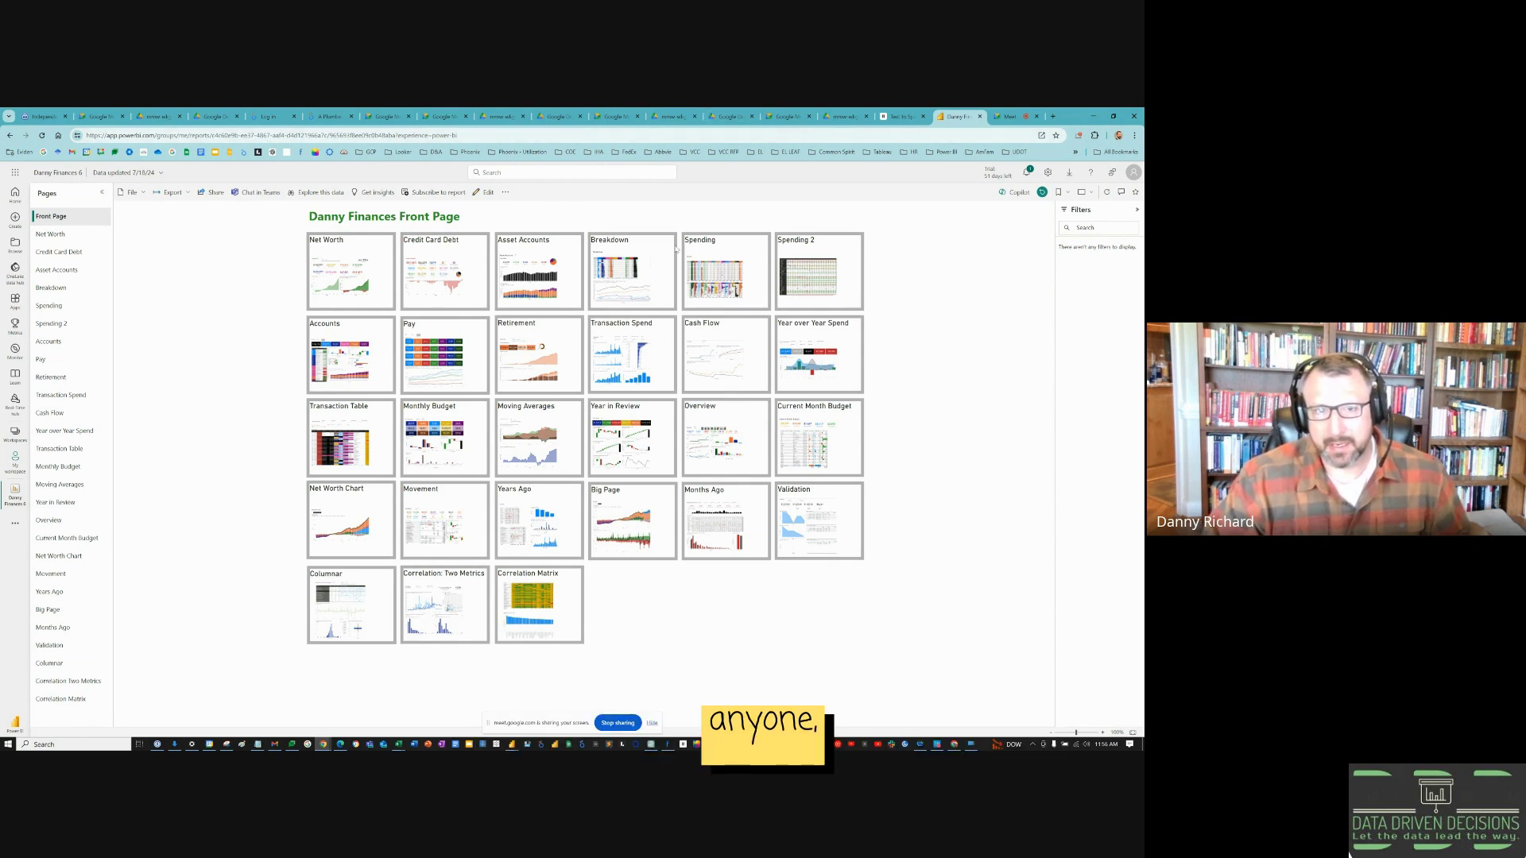
# - Test the Credit Card Debt and Accounts tiles, returning to the front page after each
pyautogui.click(429, 270)
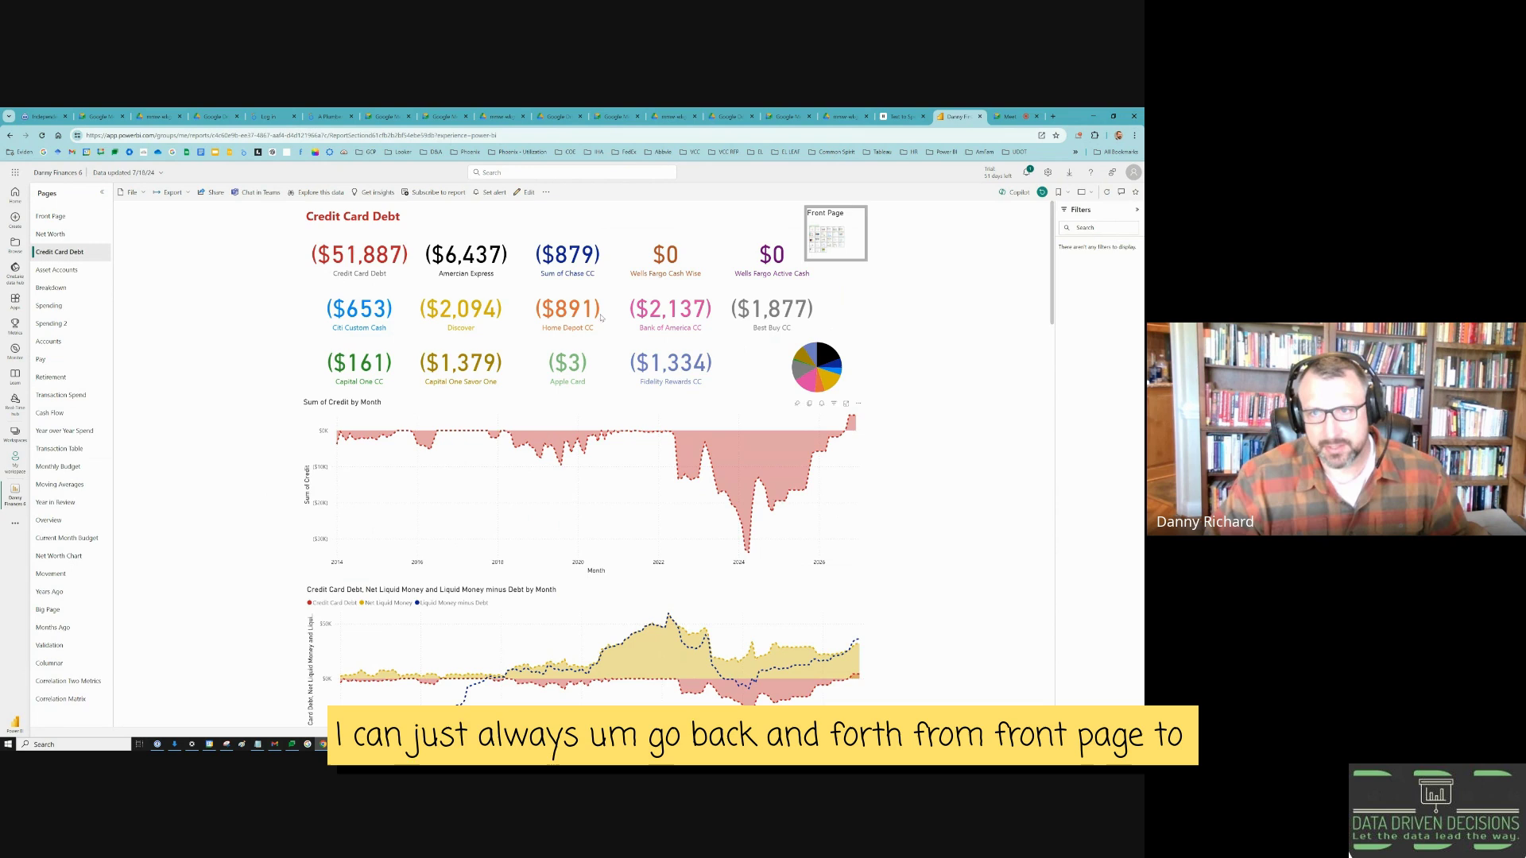
pyautogui.click(831, 246)
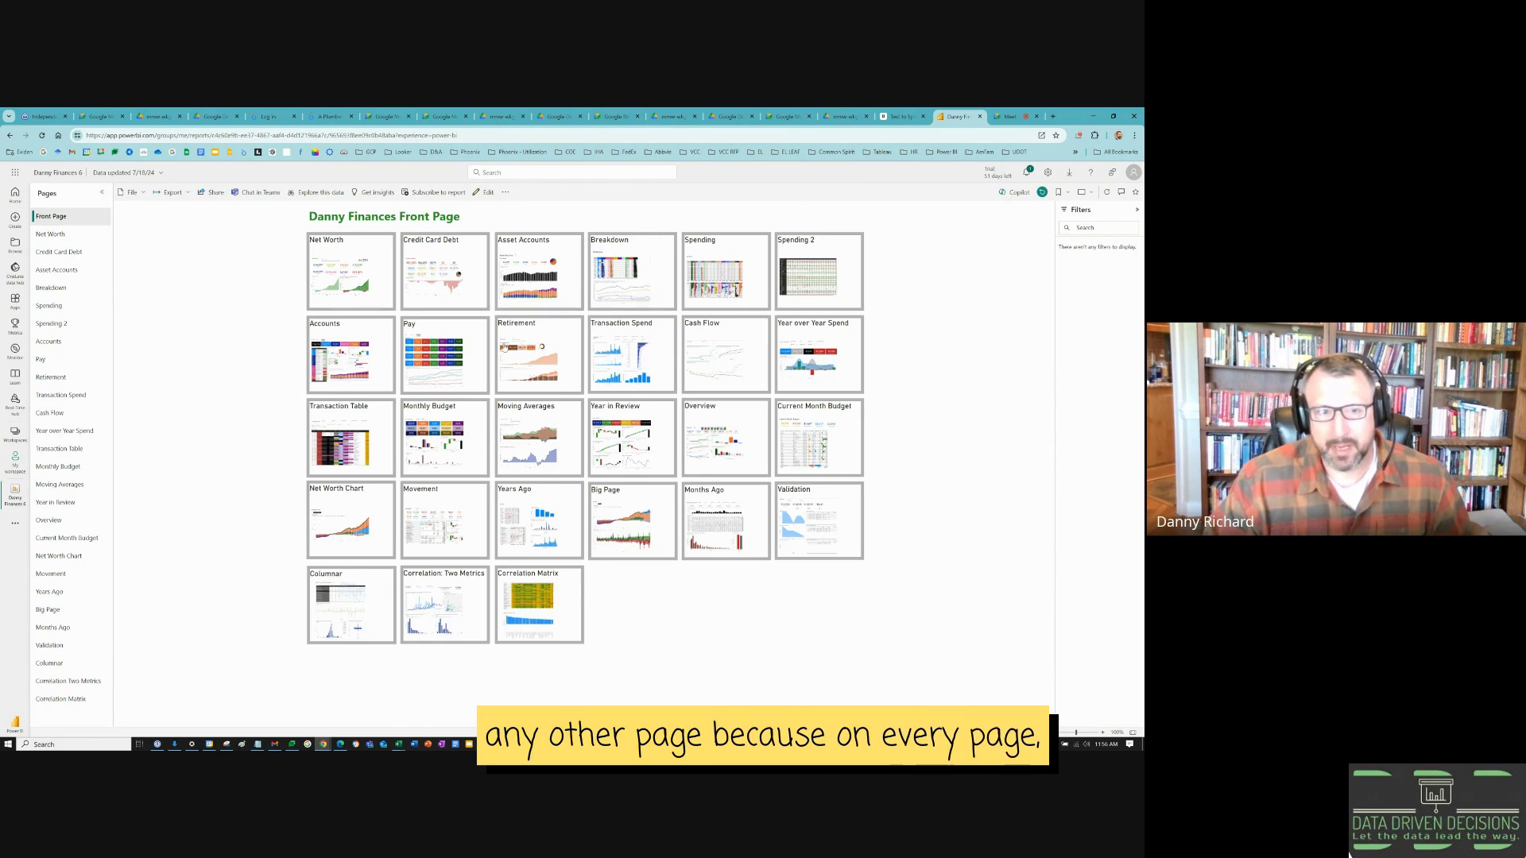
pyautogui.click(375, 364)
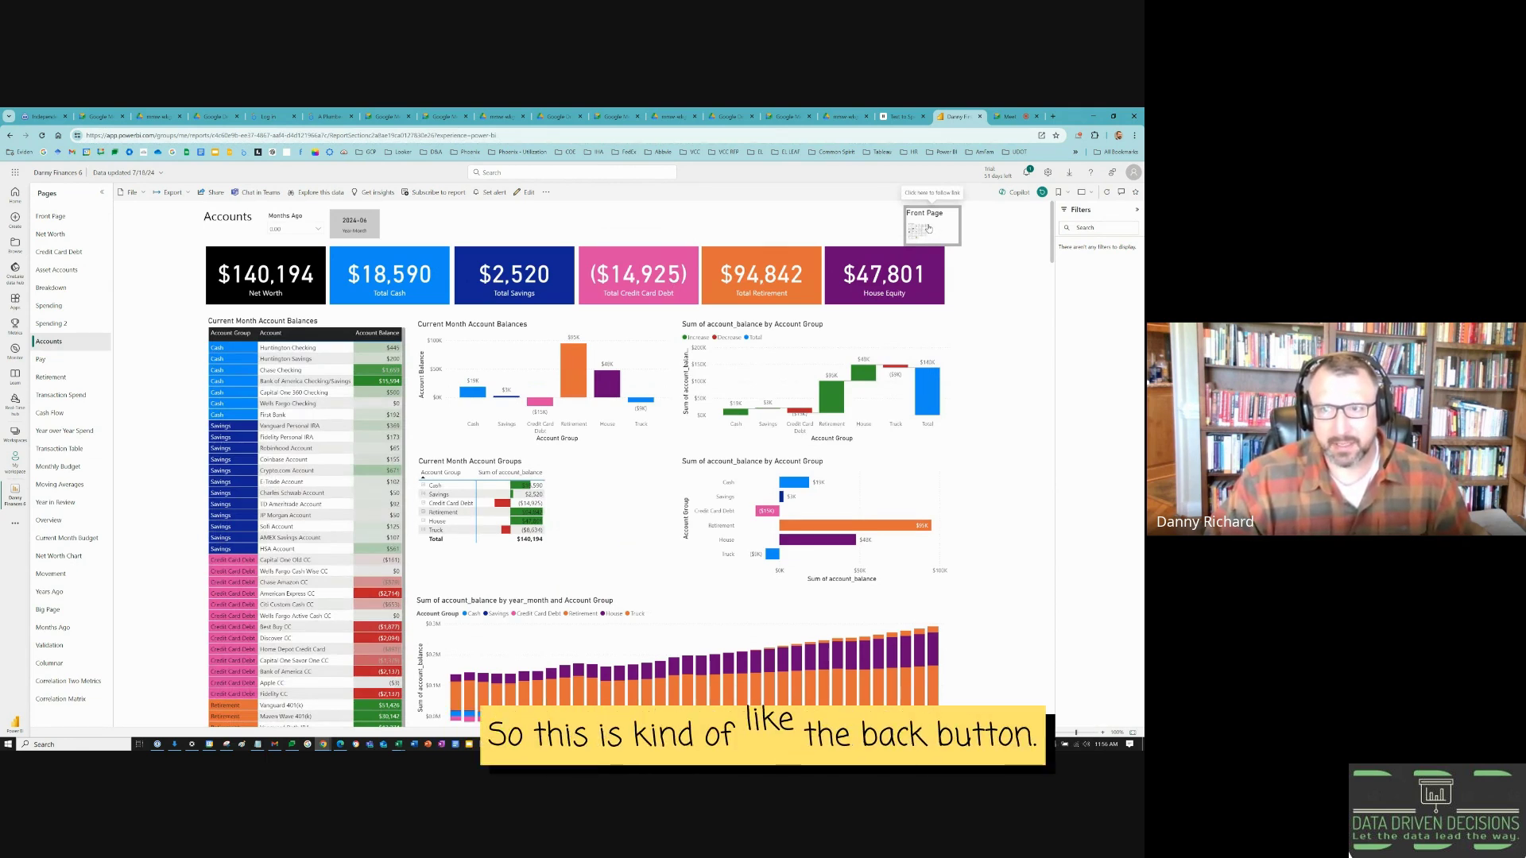
pyautogui.click(928, 228)
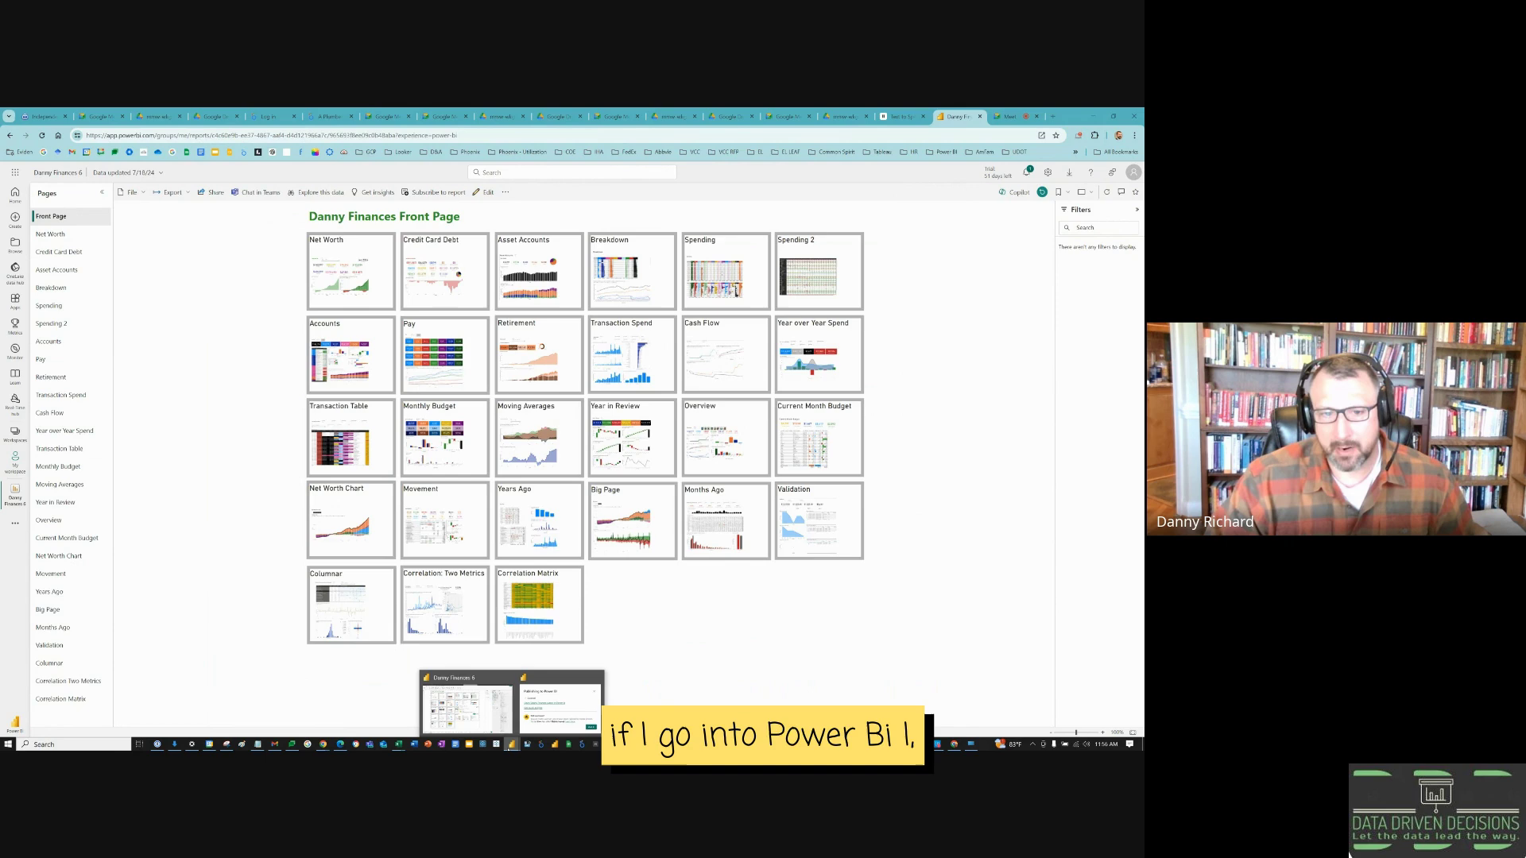
# - In Power BI Desktop, dismiss the publish success message and select the Net Worth tile
pyautogui.click(501, 730)
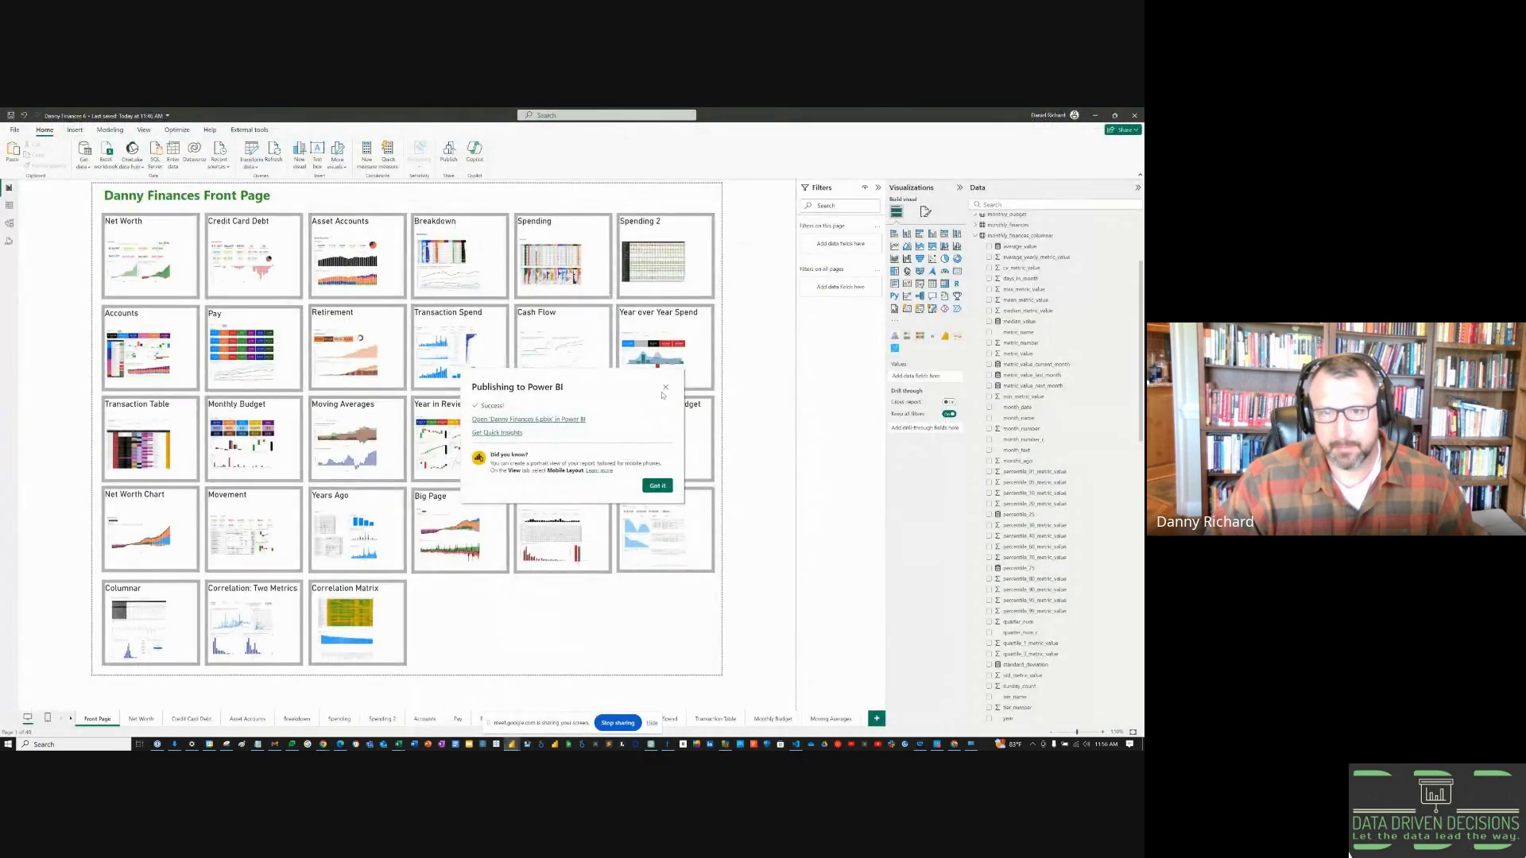
pyautogui.click(665, 389)
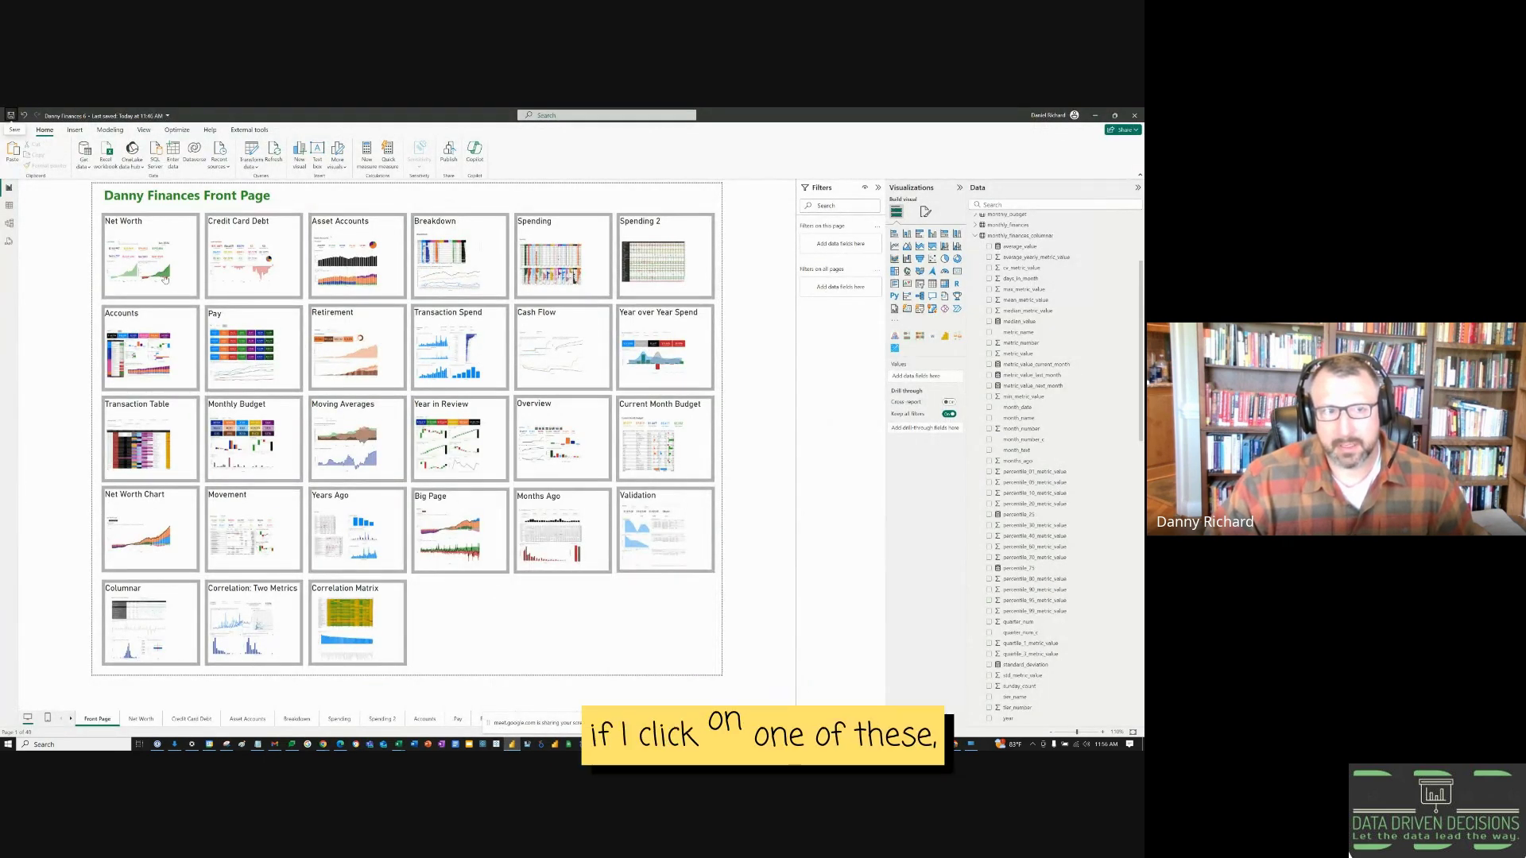
pyautogui.click(165, 287)
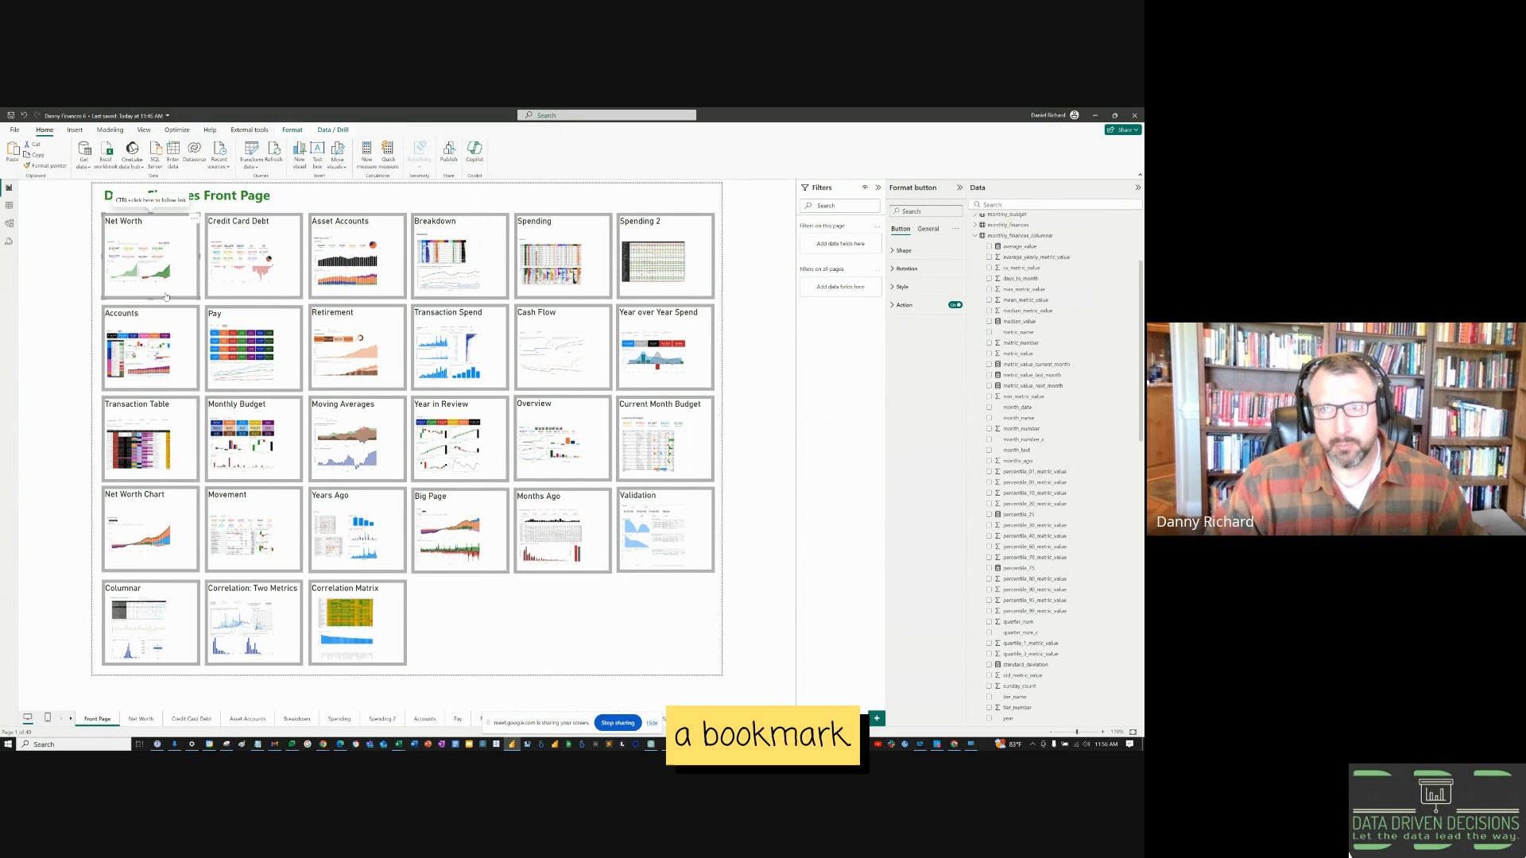
# - Expand the Net Worth button's Style, Icon and Action settings in Format button
pyautogui.click(928, 229)
pyautogui.click(906, 269)
pyautogui.click(906, 269)
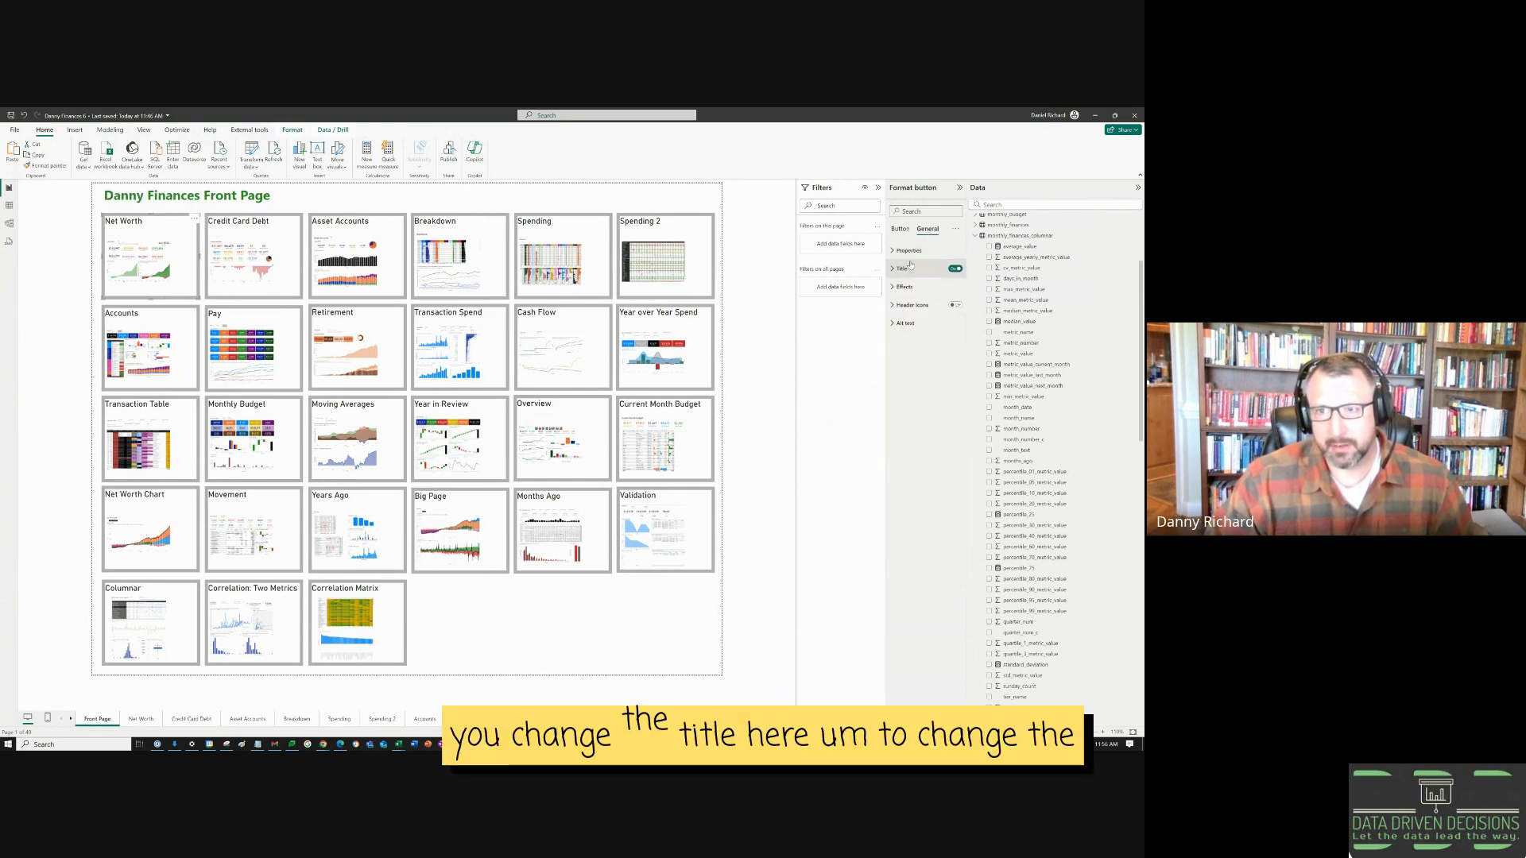
pyautogui.click(900, 229)
pyautogui.click(901, 286)
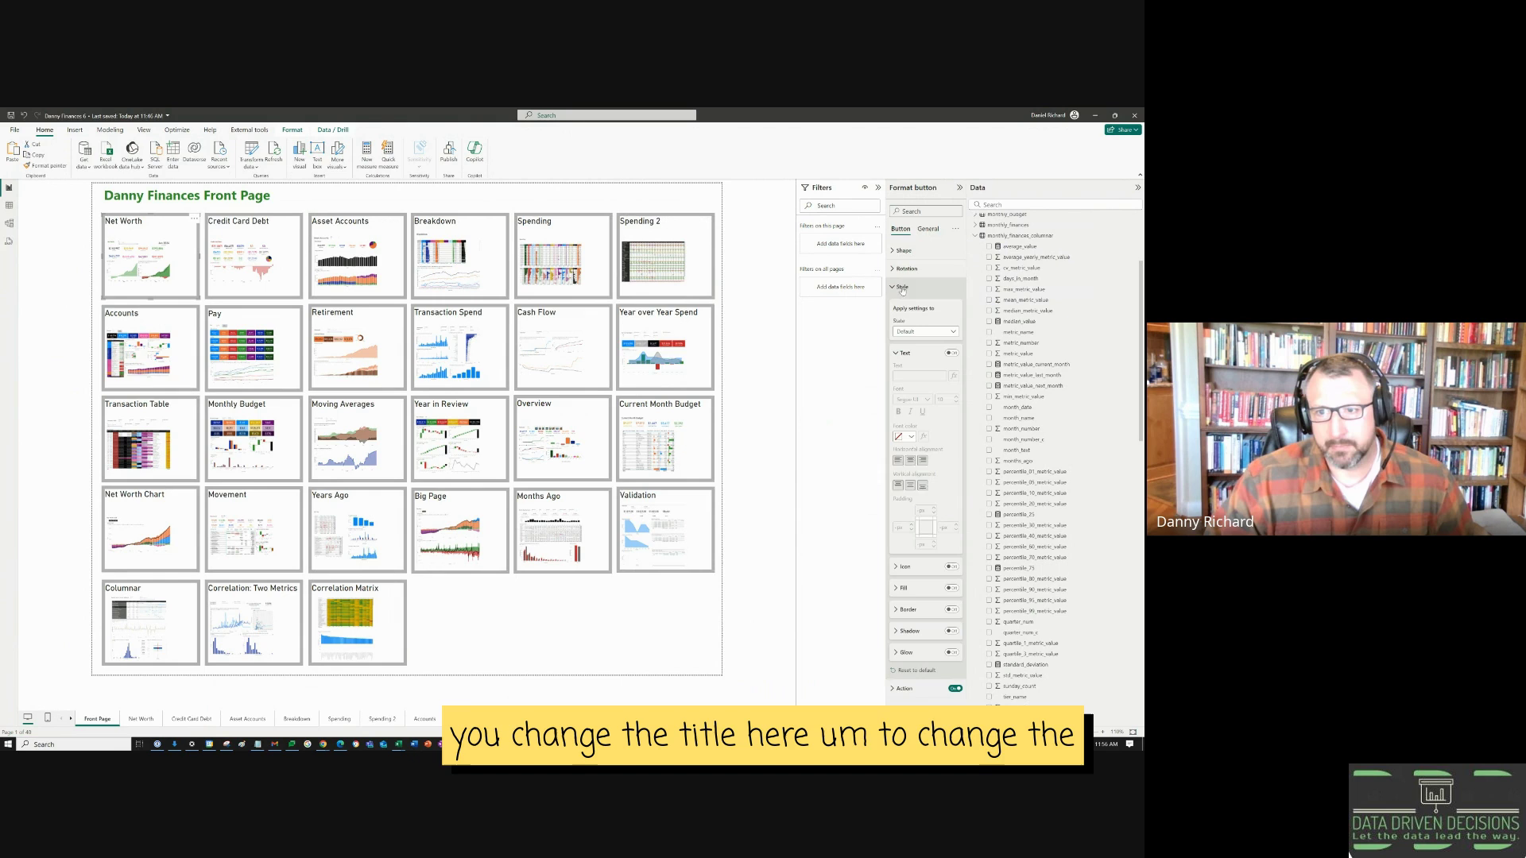
pyautogui.click(910, 568)
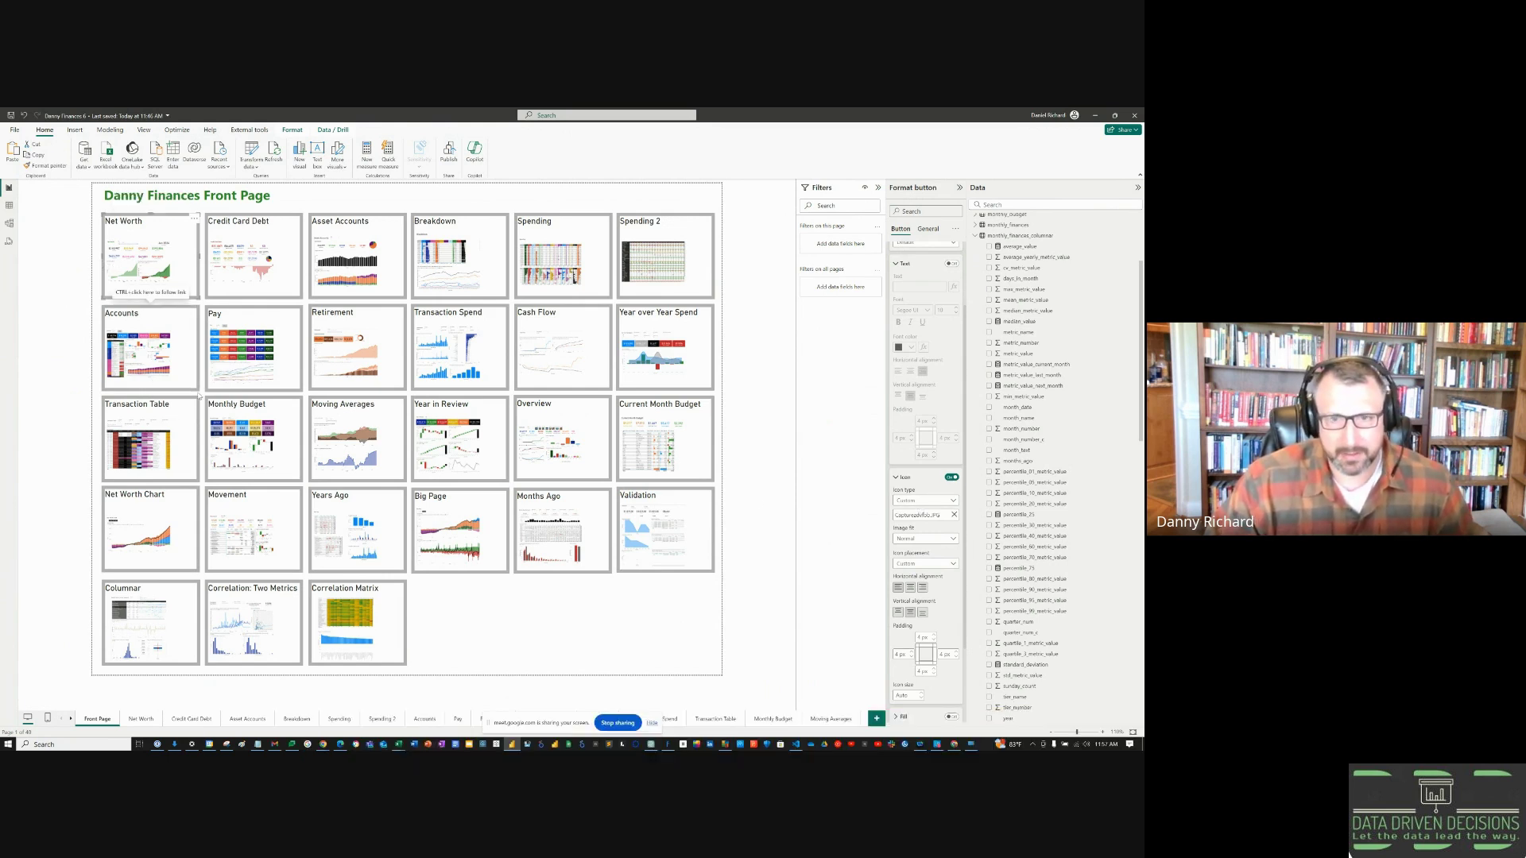
pyautogui.scroll(-2, 906, 410)
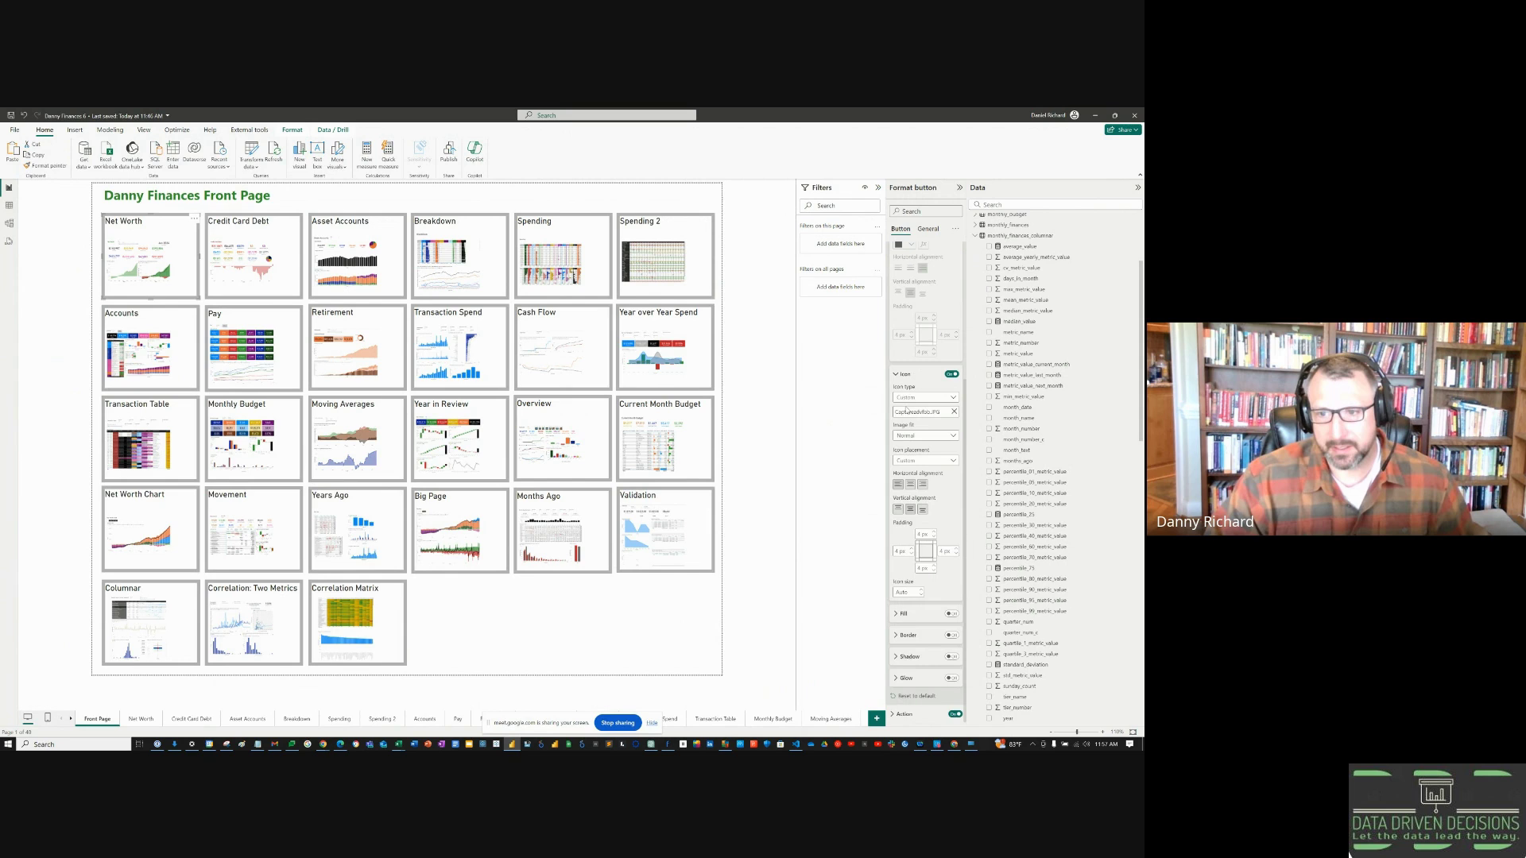
pyautogui.click(902, 713)
pyautogui.scroll(-2, 901, 683)
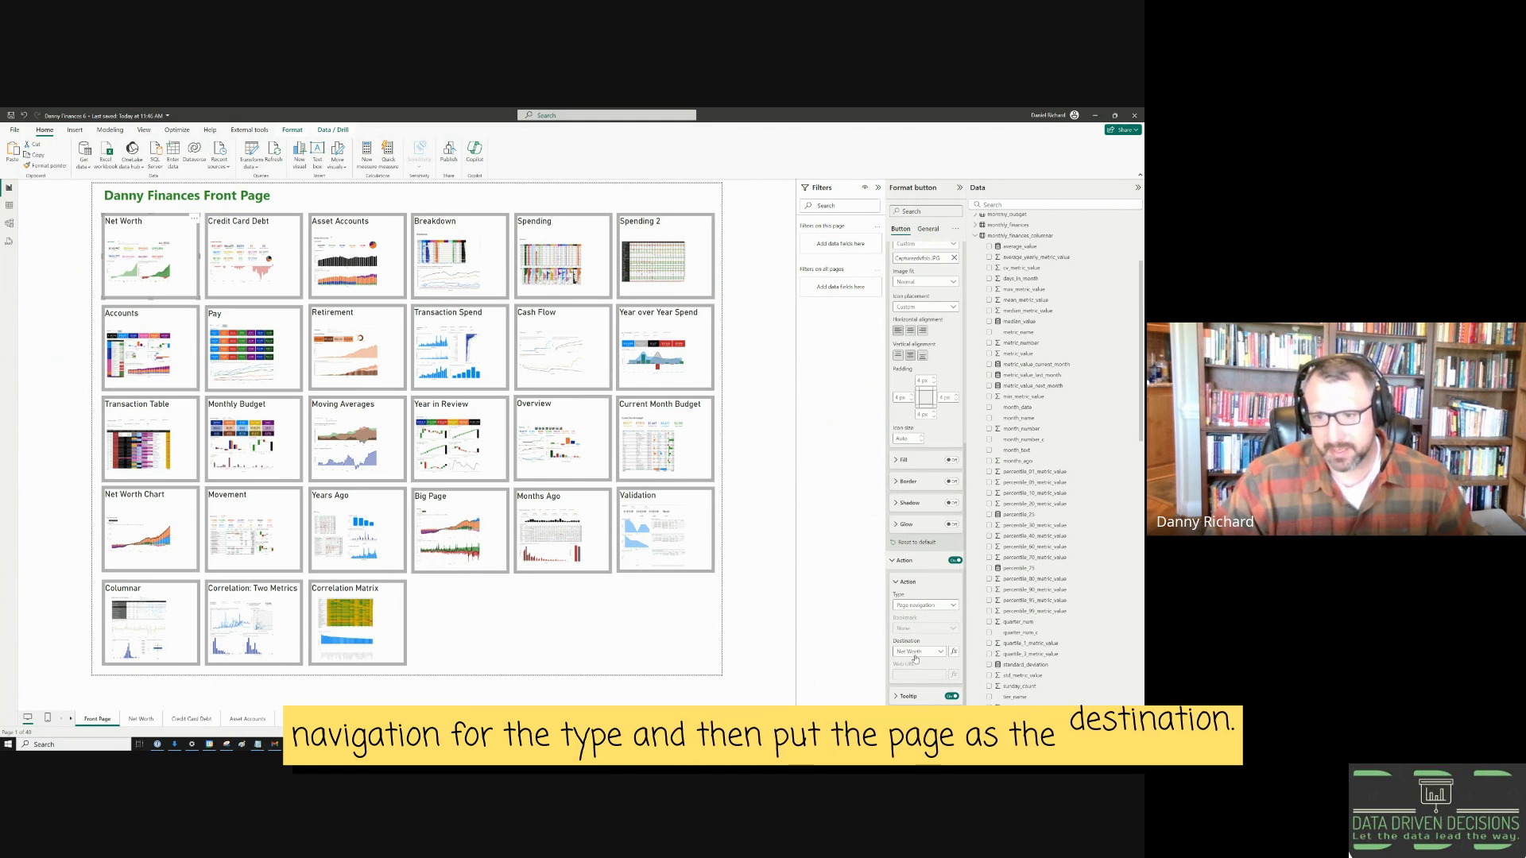
# - Confirm the Net Worth tile still targets Net Worth, test a Front Page link, then return to Chrome
pyautogui.click(915, 652)
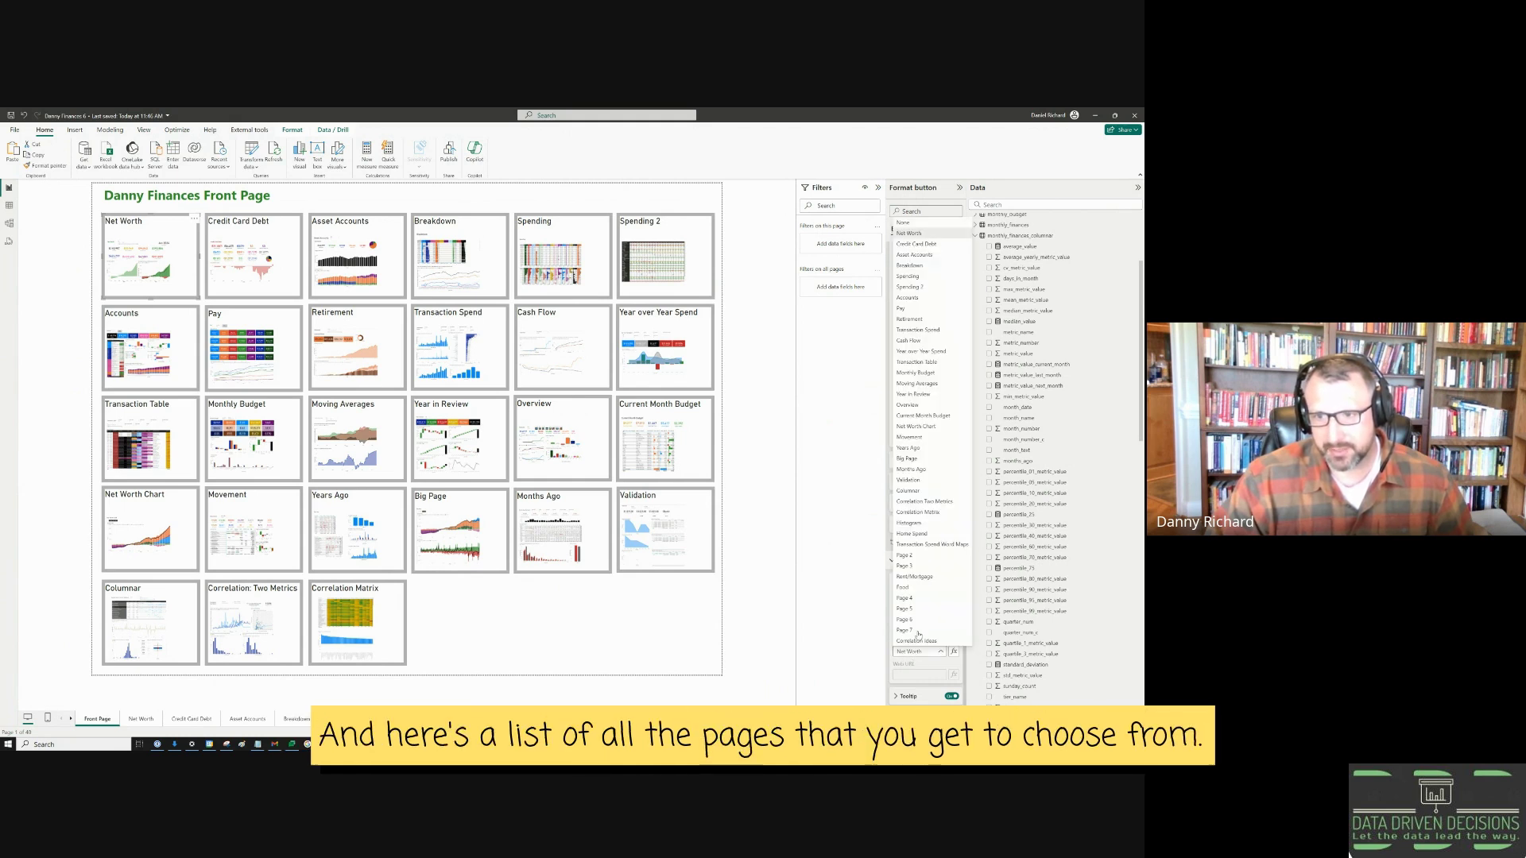
pyautogui.click(903, 676)
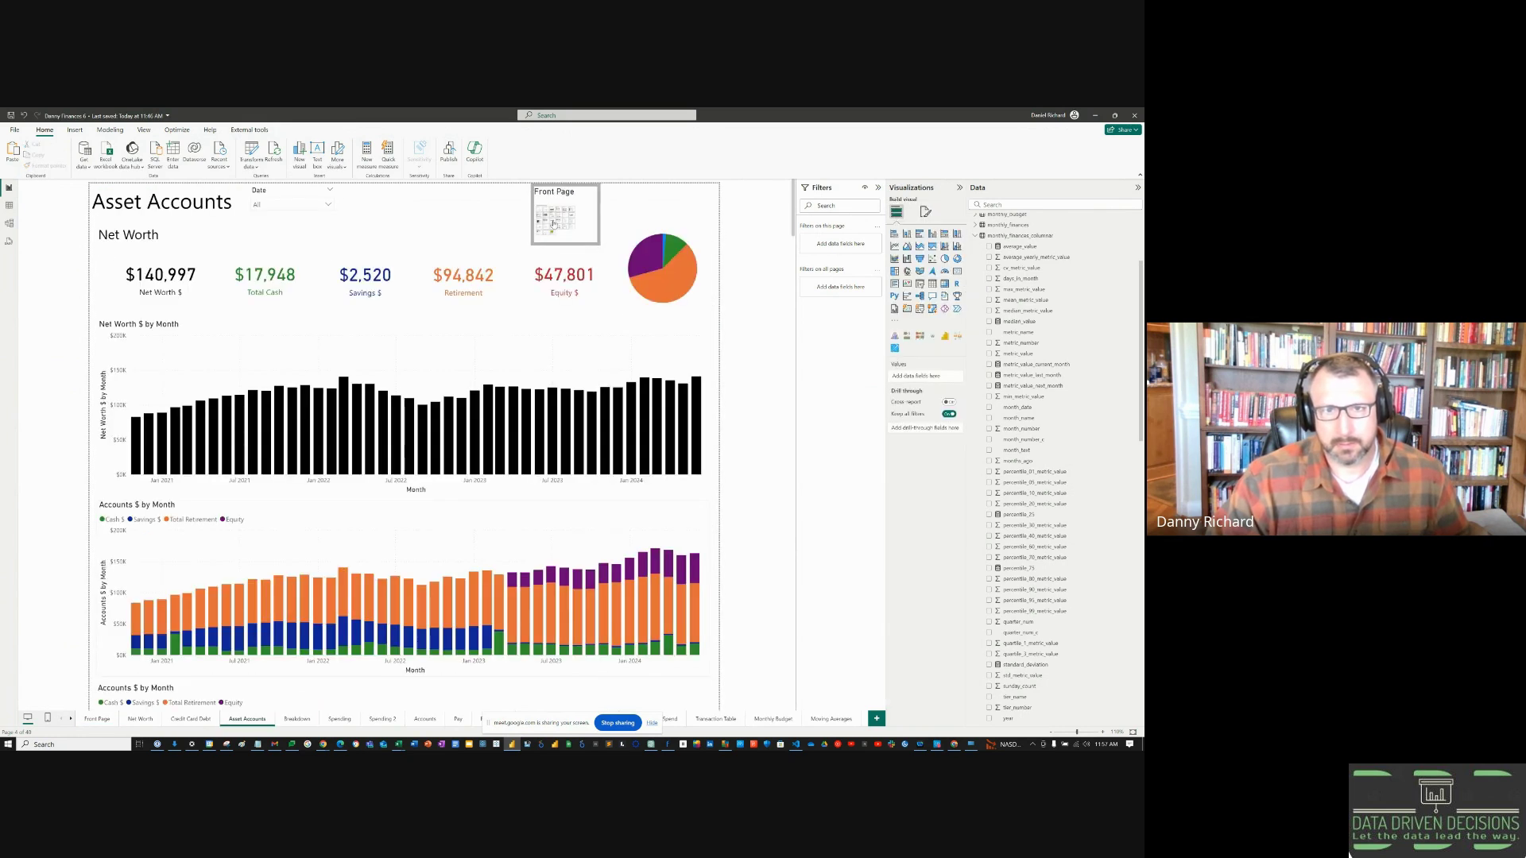
pyautogui.click(552, 227)
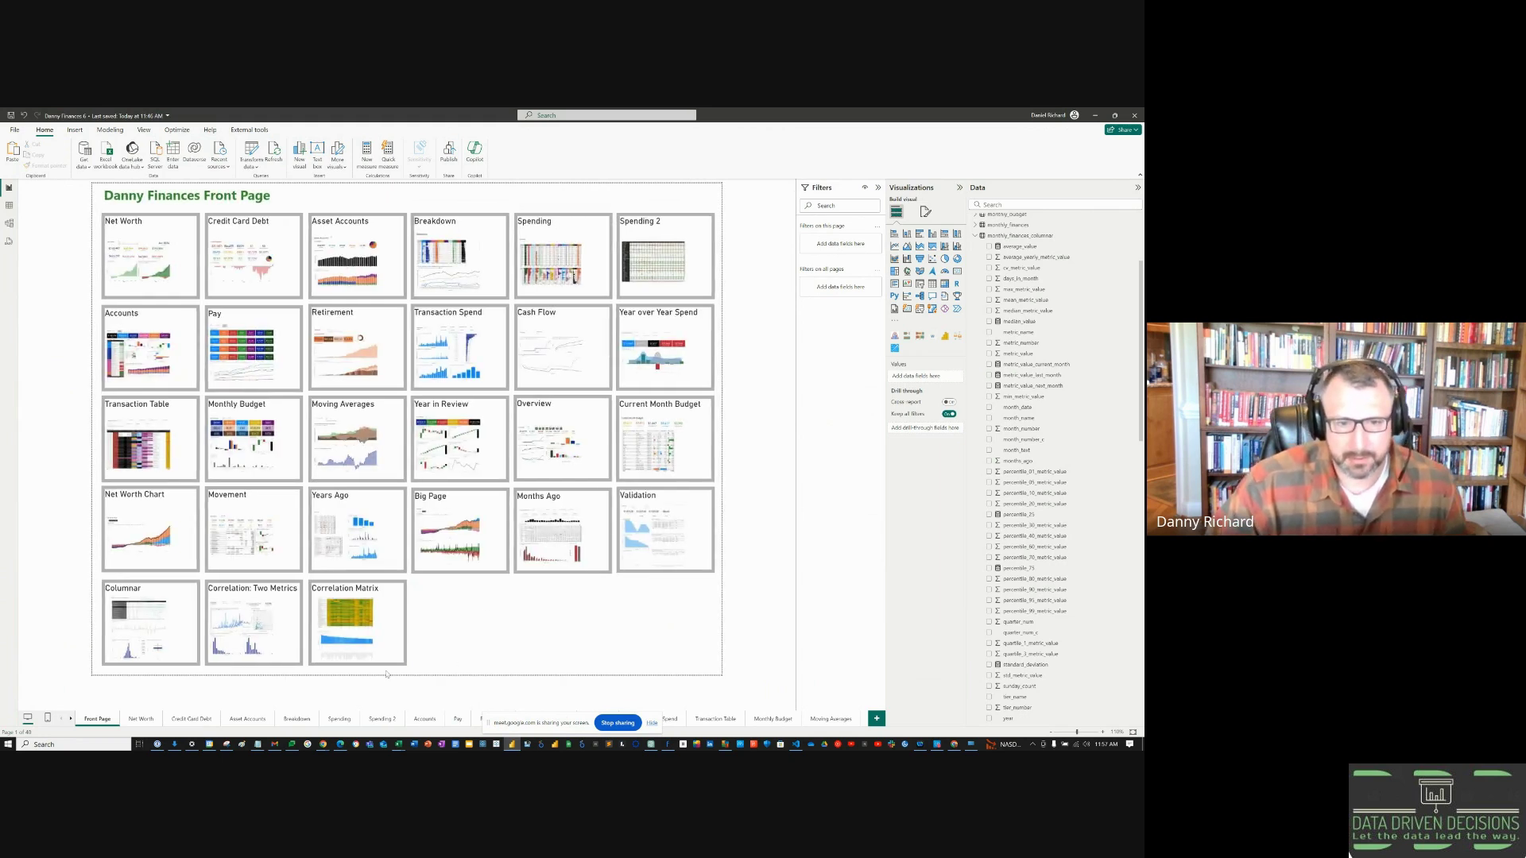
pyautogui.moveTo(323, 744)
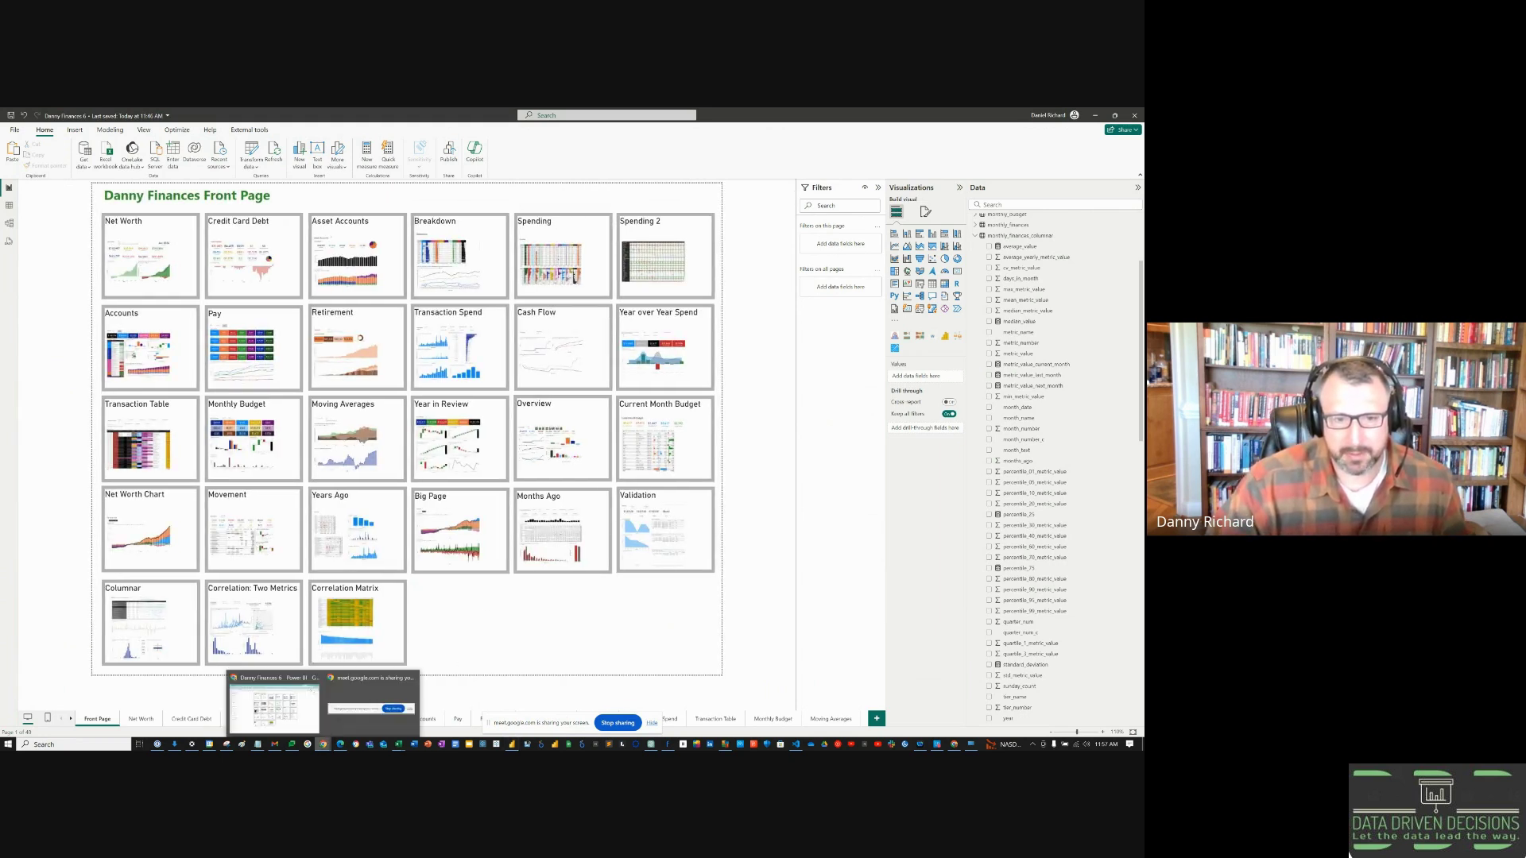
pyautogui.click(304, 720)
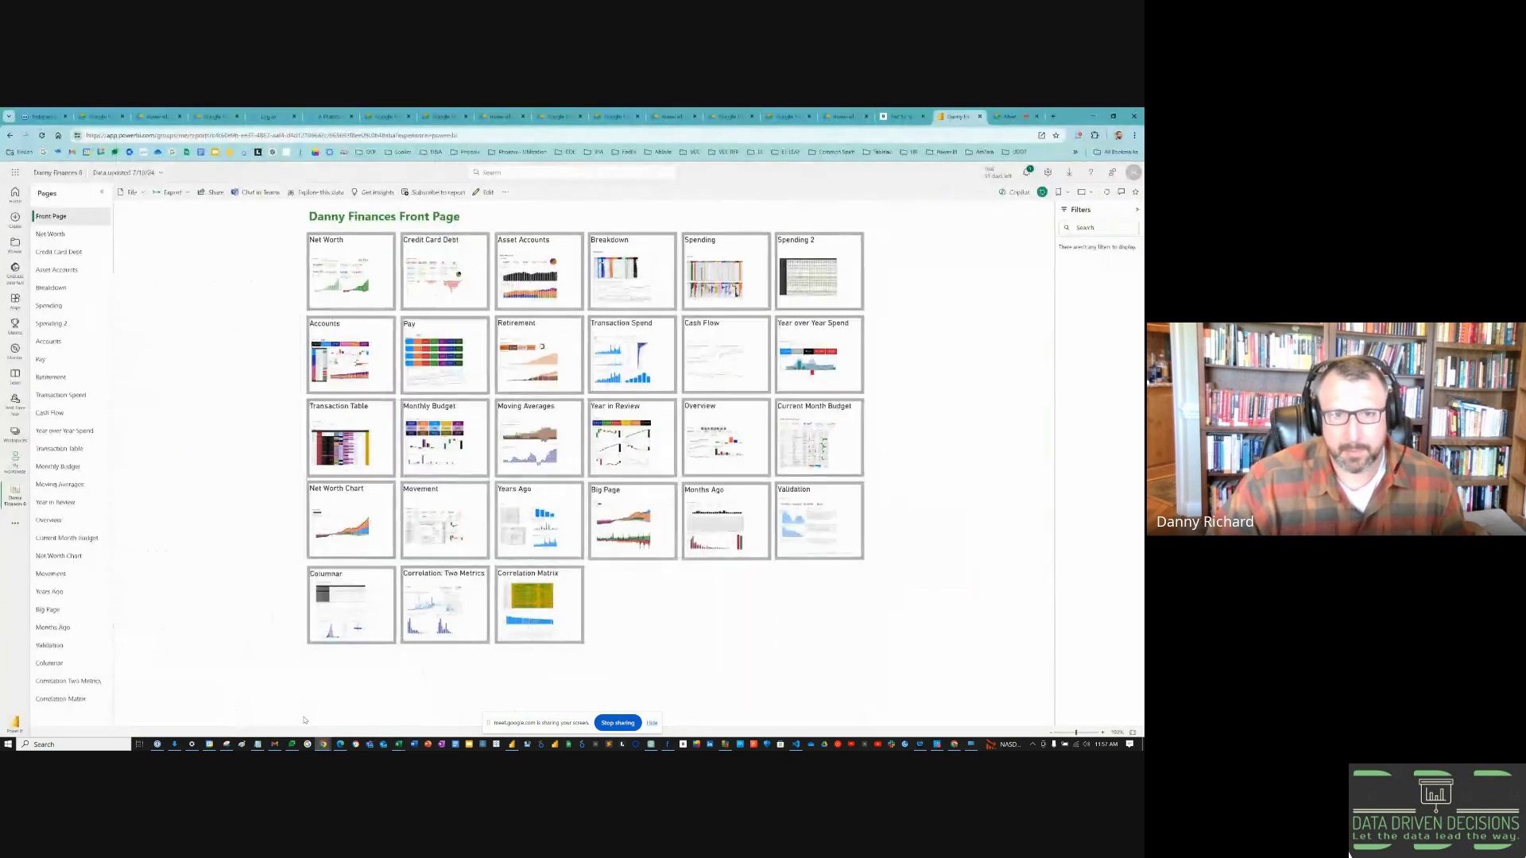
# - Test the Movement tile's round trip, then open the Overview page from its tile
pyautogui.click(414, 545)
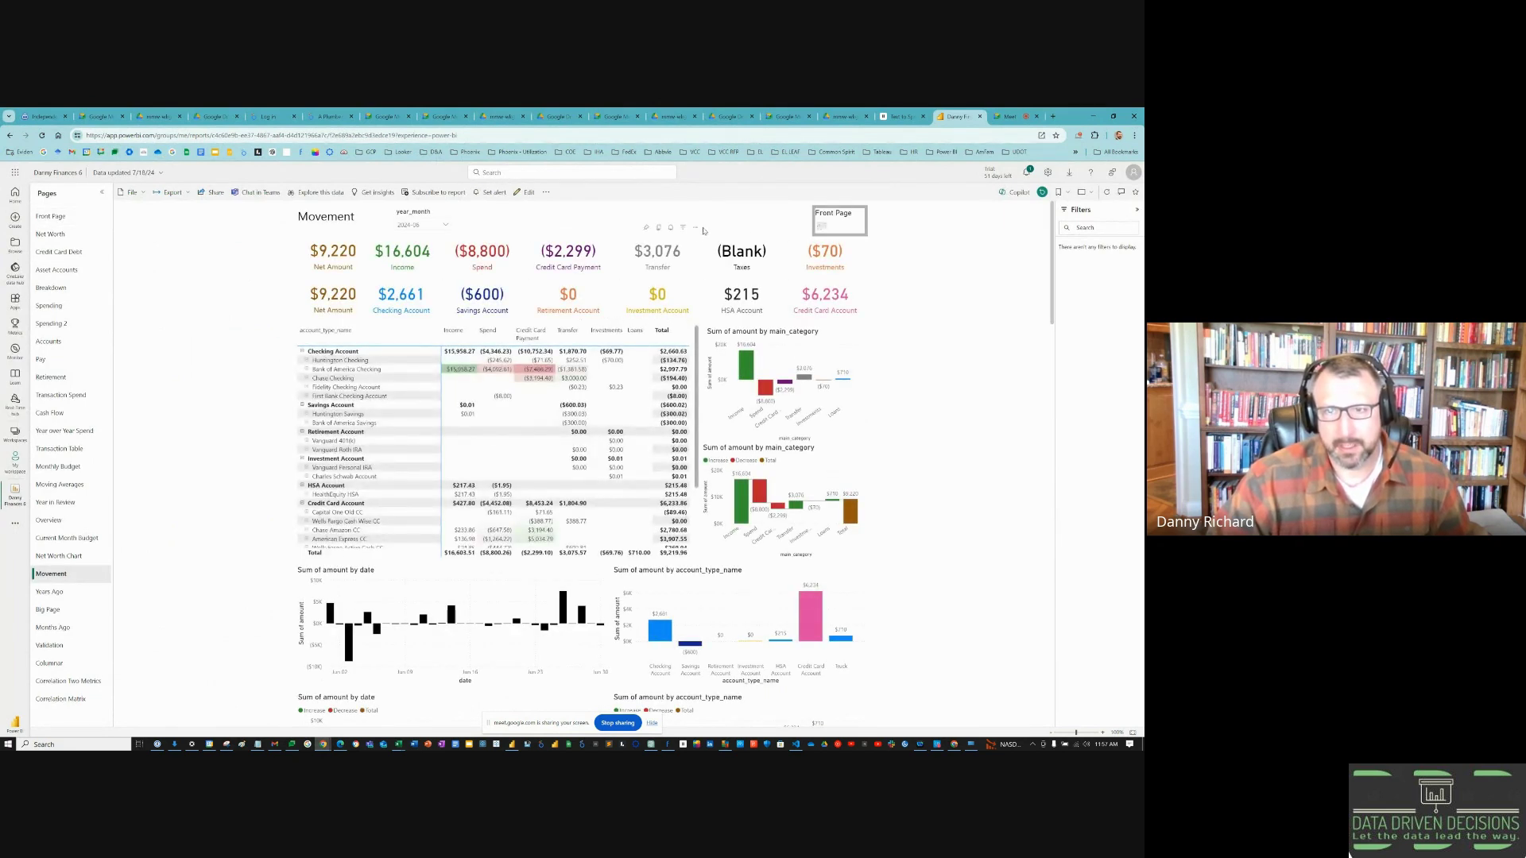
pyautogui.click(838, 222)
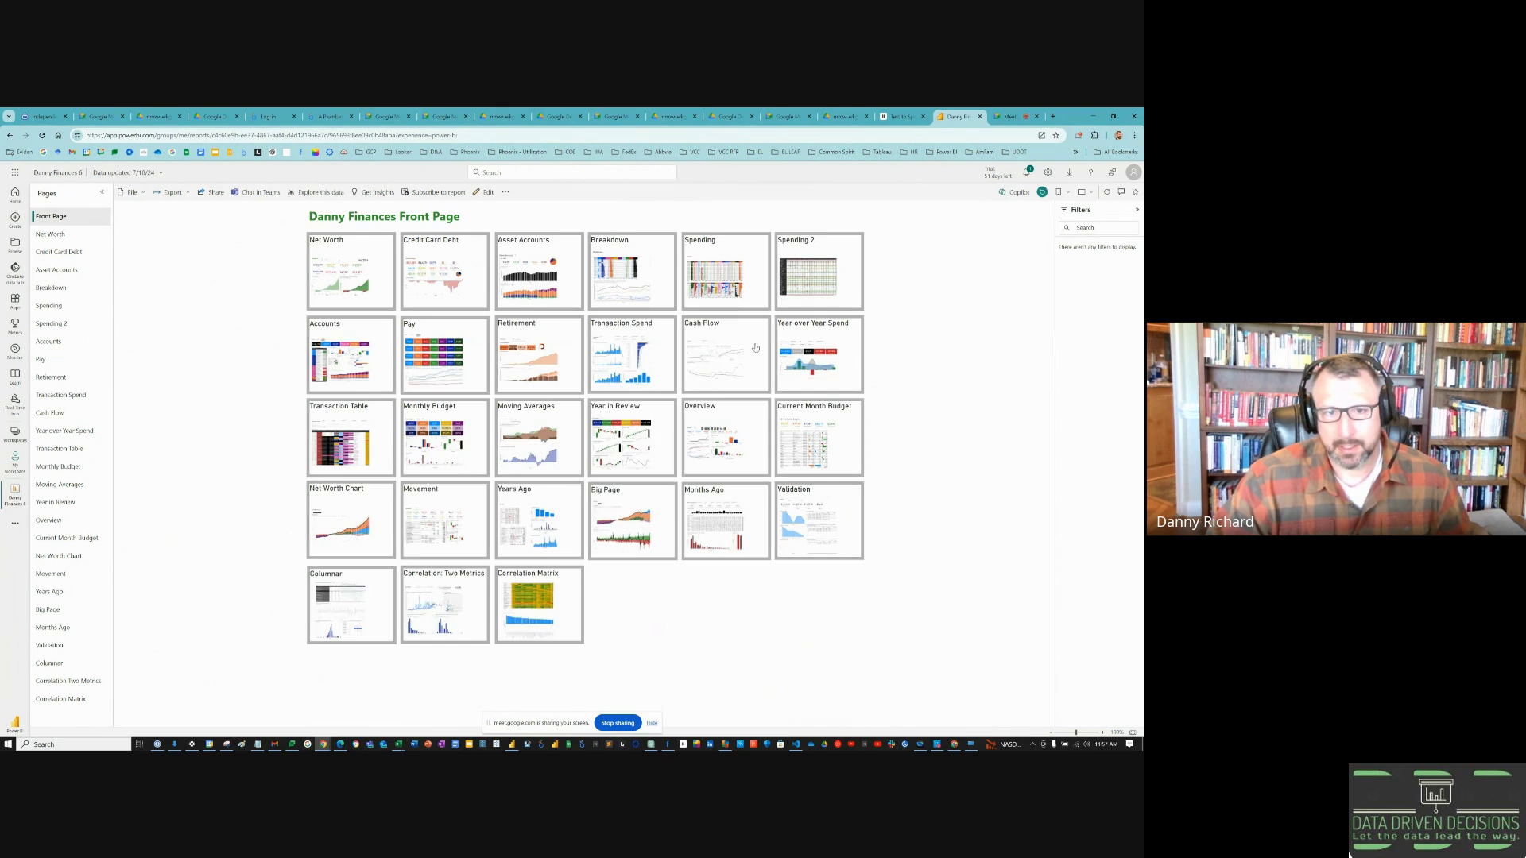
pyautogui.click(729, 444)
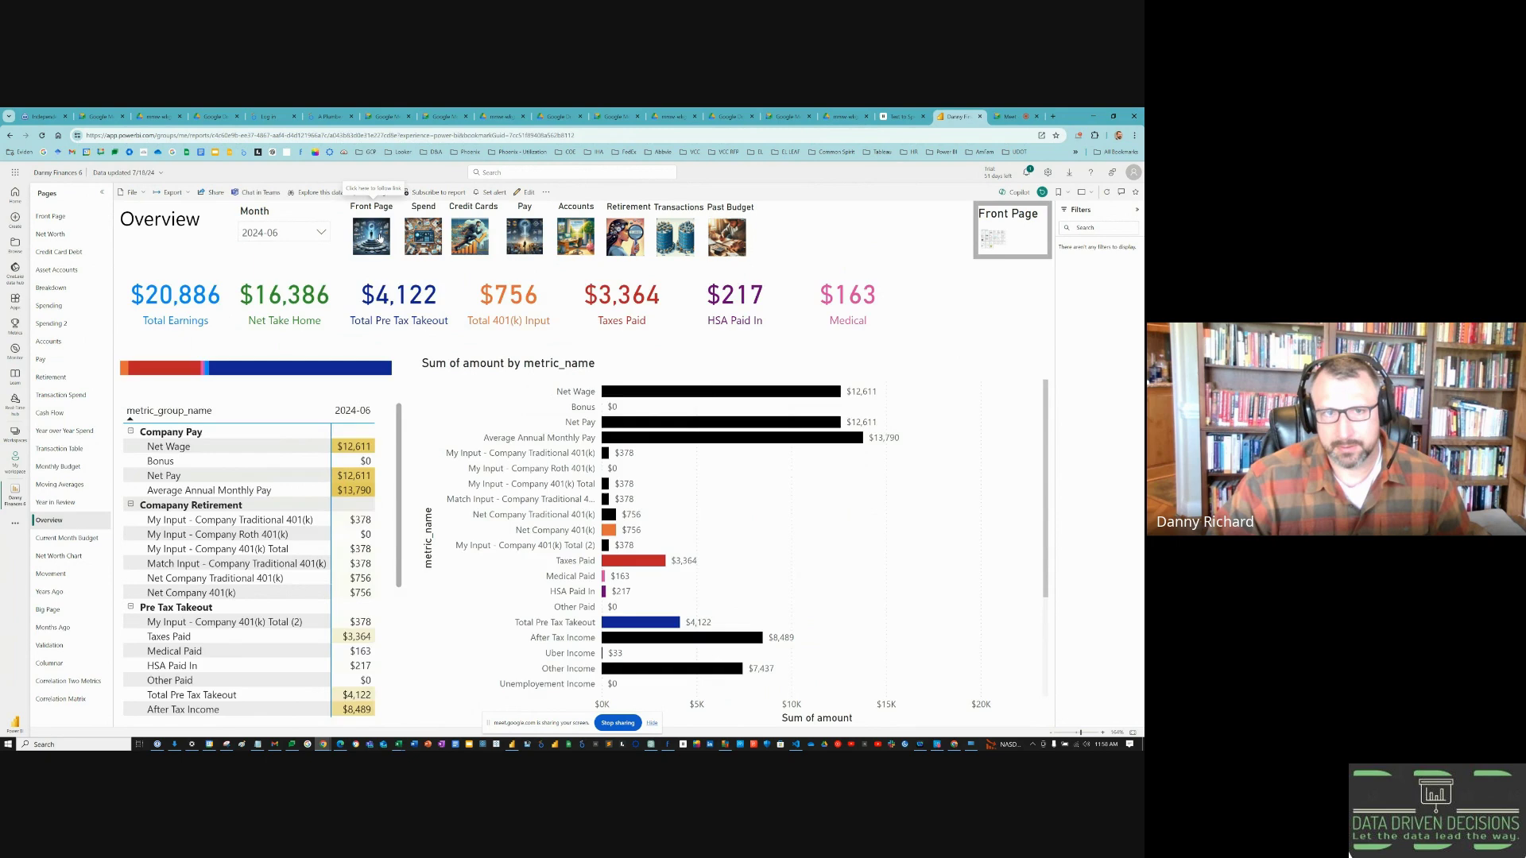
# - Cycle through Overview's Spend, Credit Cards, Pay, Retirement, Transactions and Past Budget views, then return to the front page
pyautogui.click(380, 237)
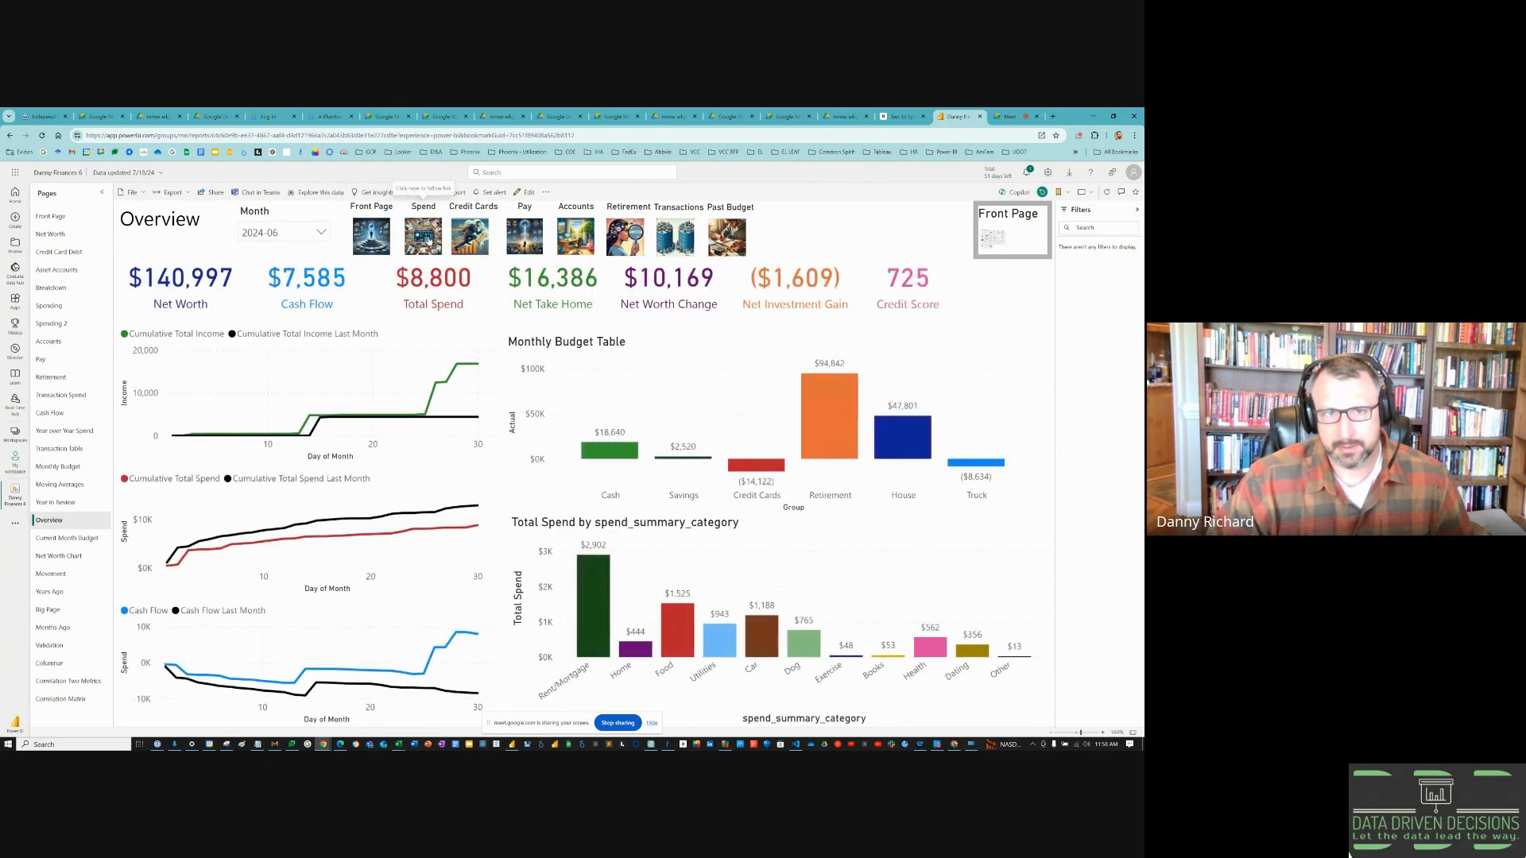
pyautogui.click(465, 240)
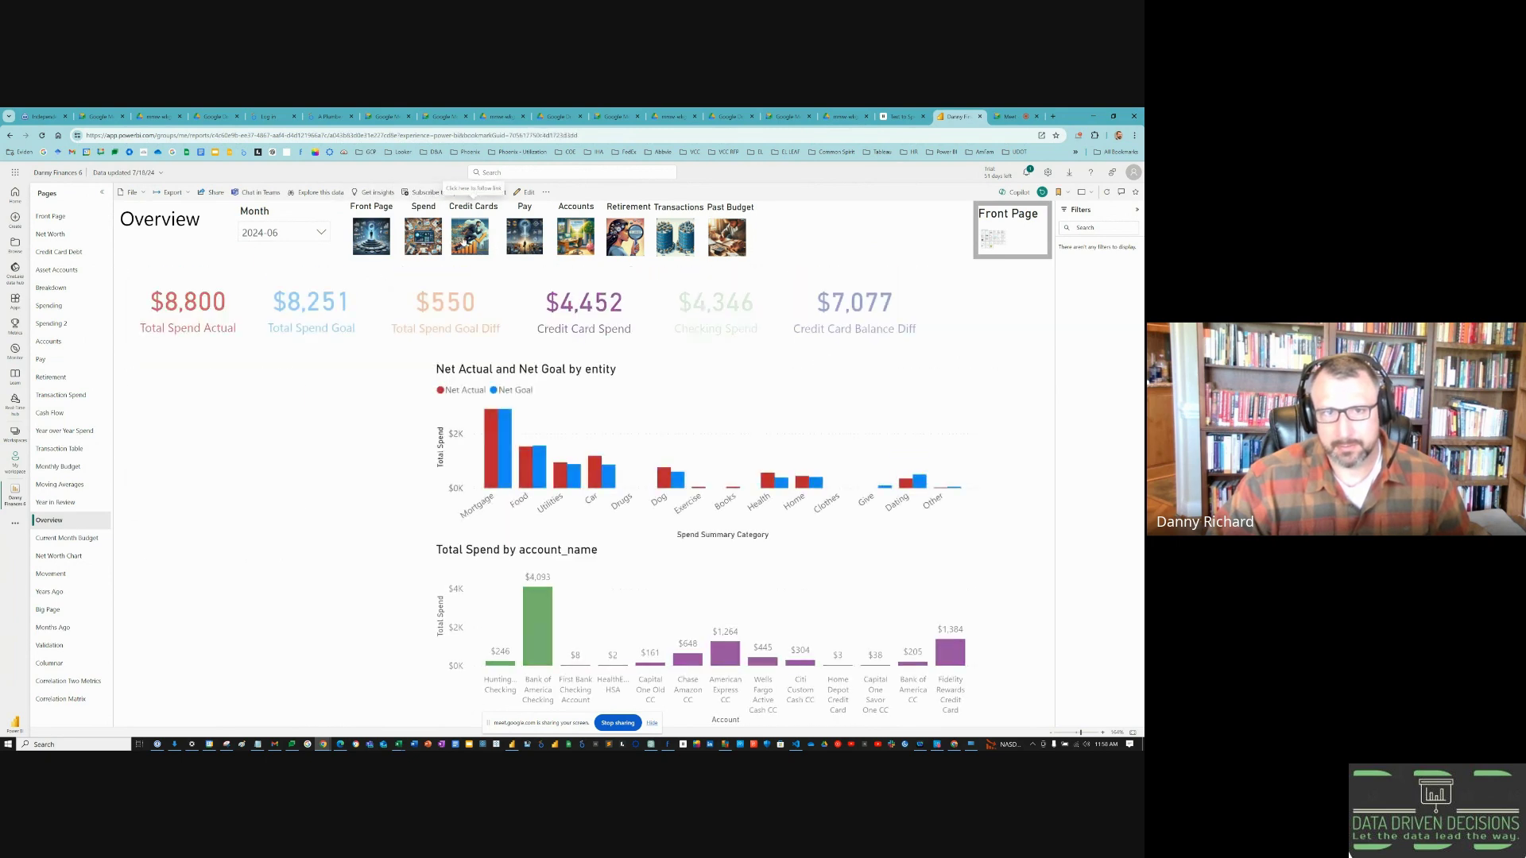
pyautogui.click(466, 240)
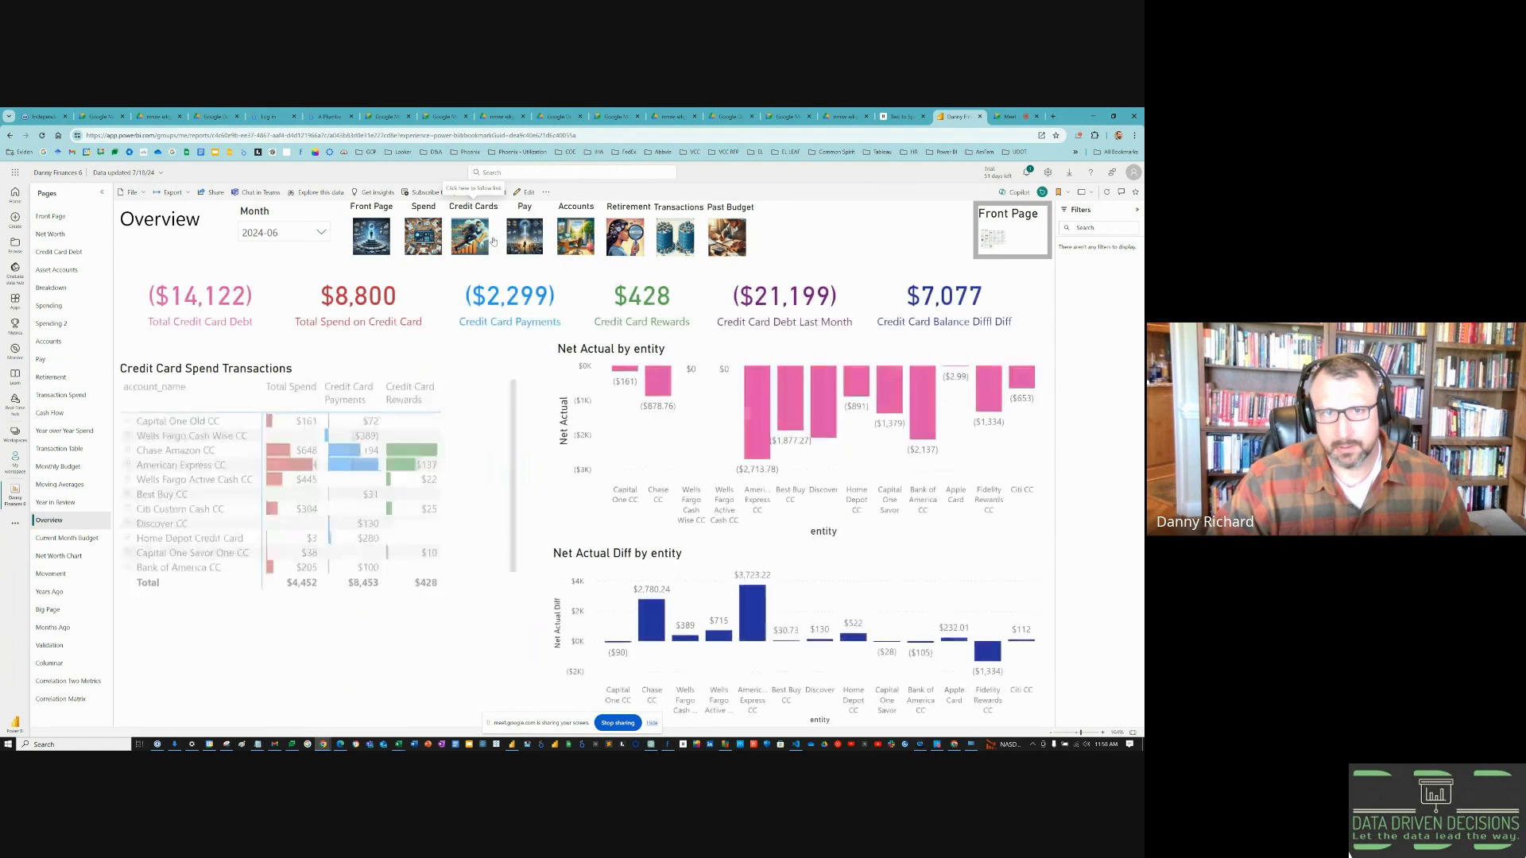
pyautogui.click(513, 244)
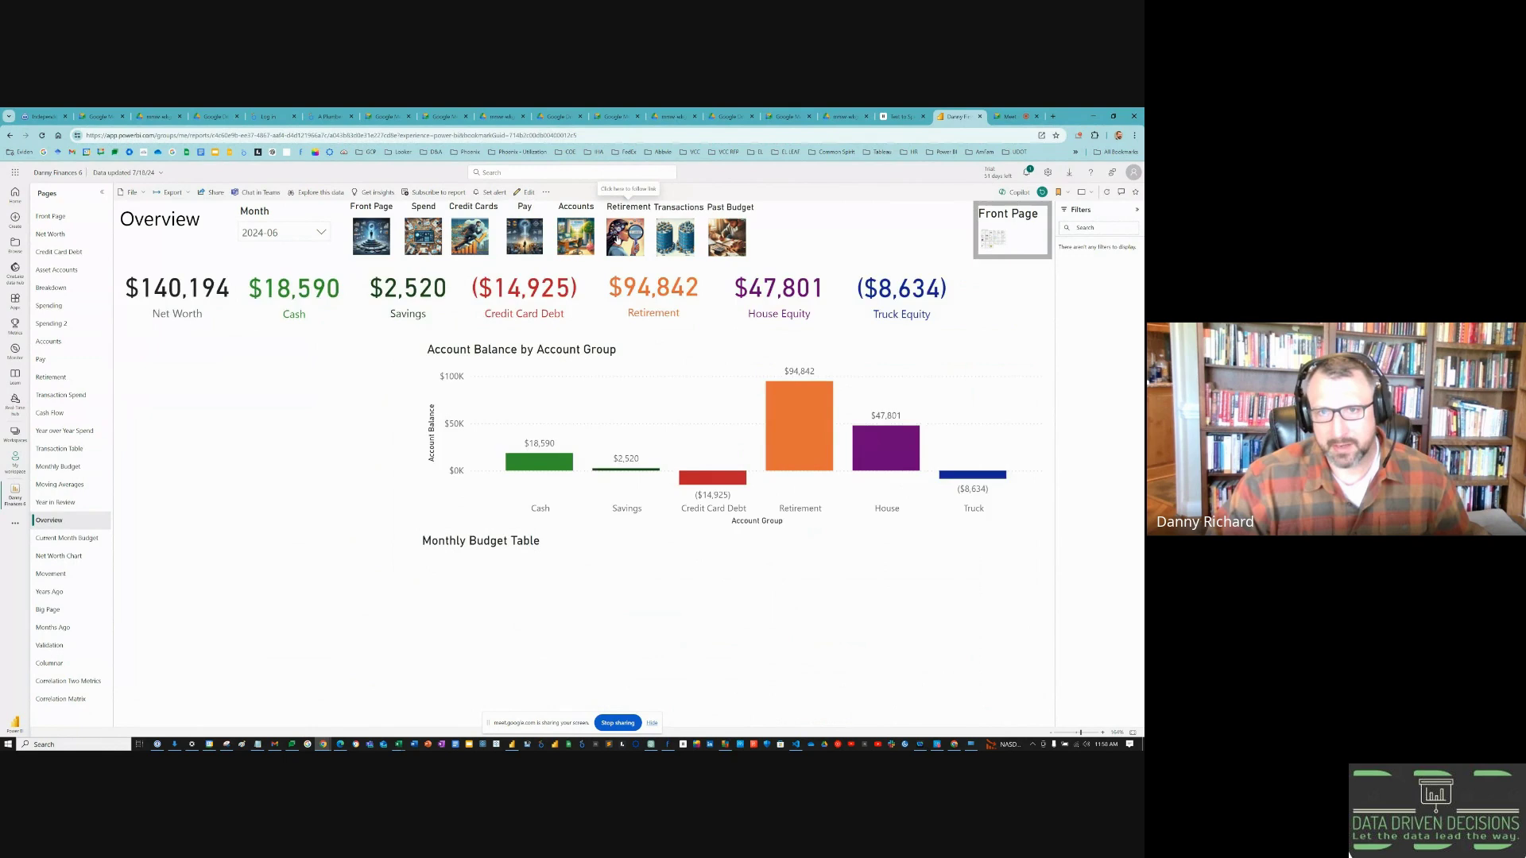
pyautogui.click(617, 240)
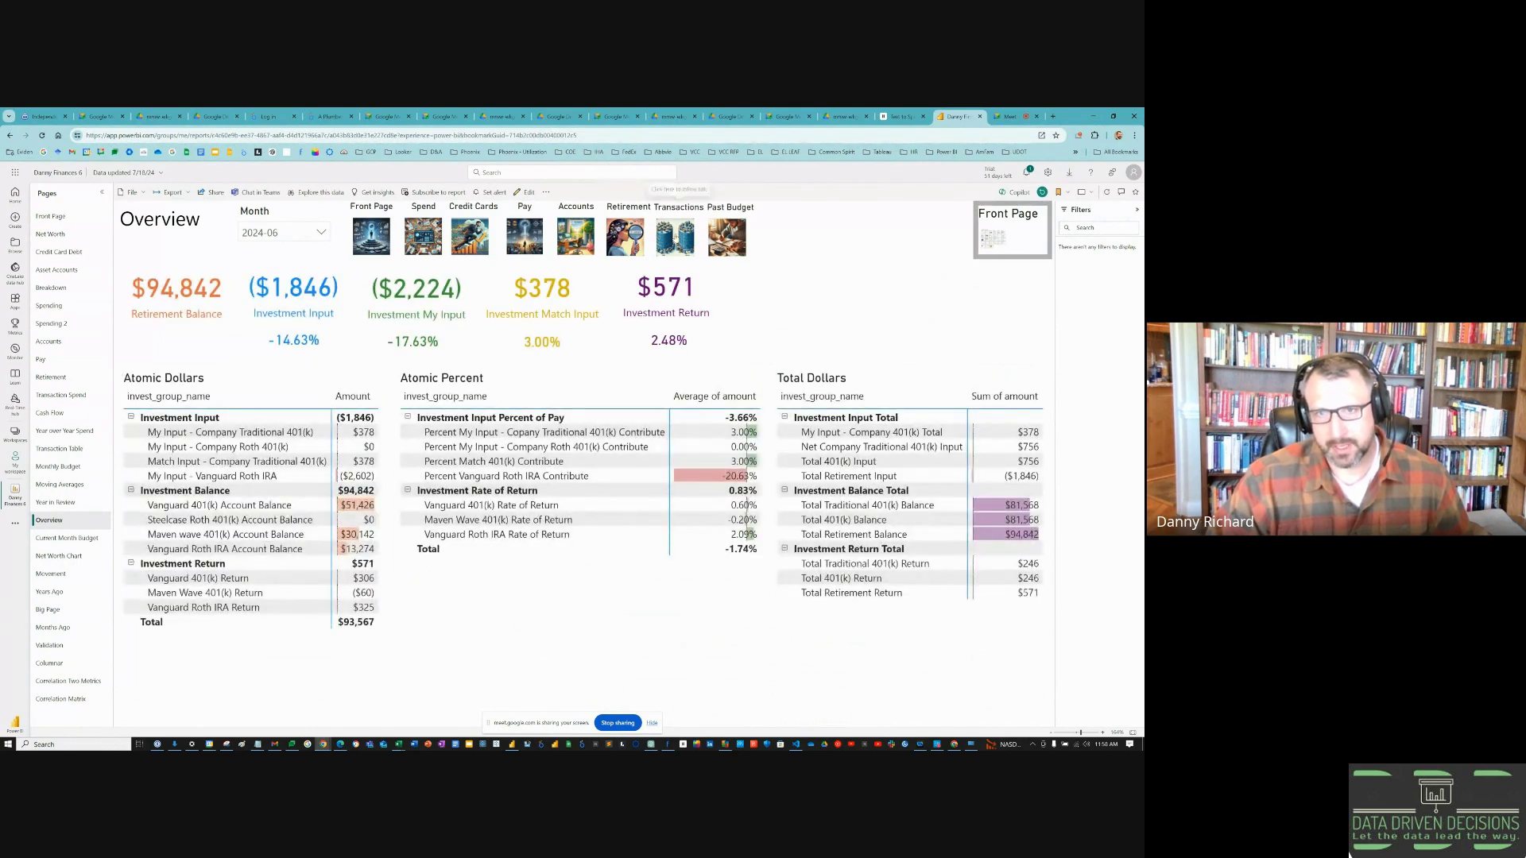
pyautogui.click(675, 238)
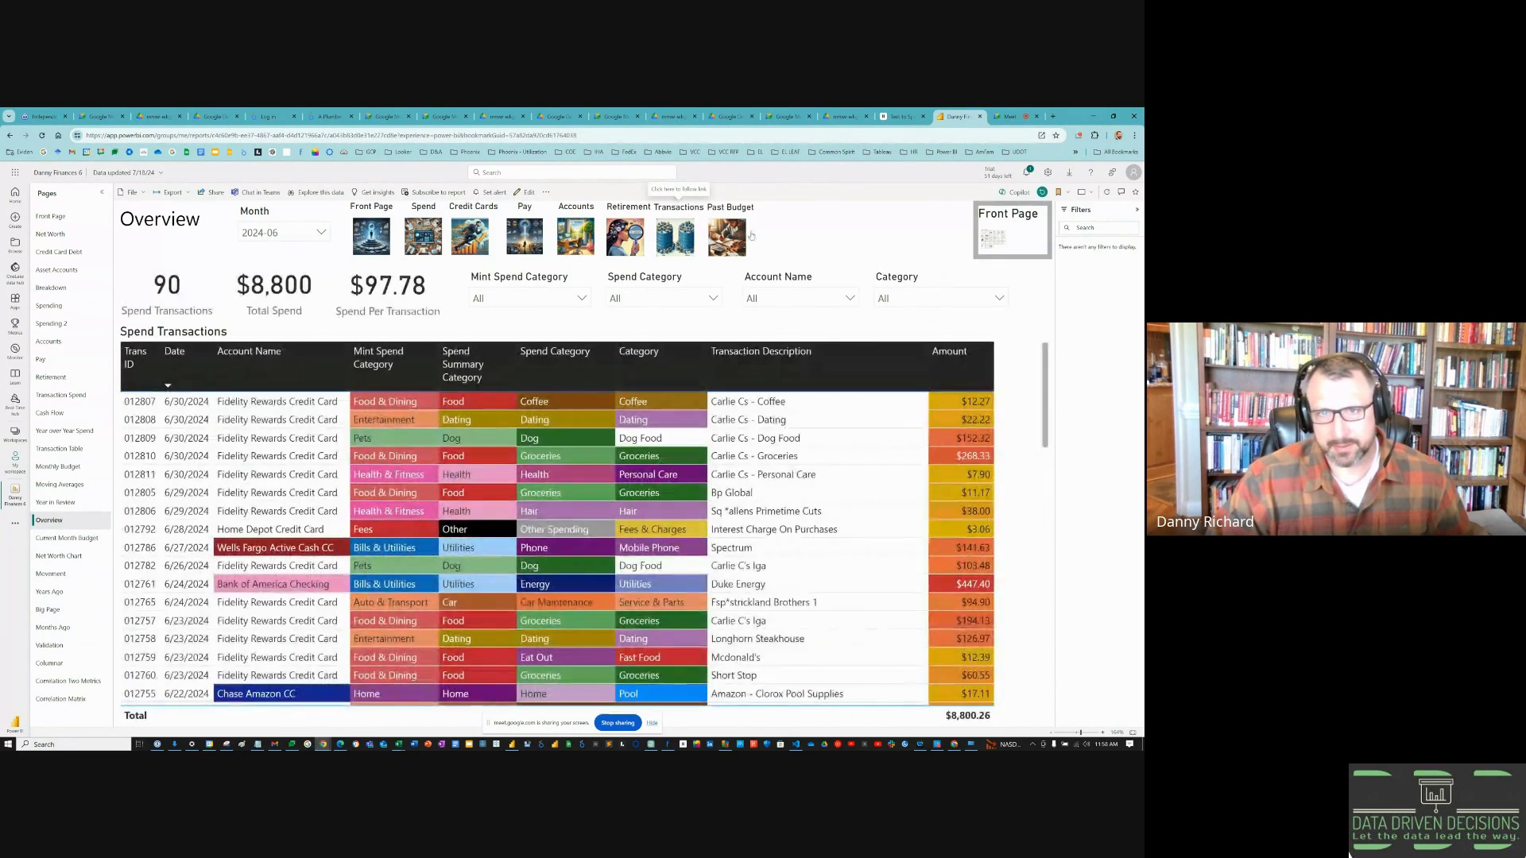
pyautogui.click(726, 238)
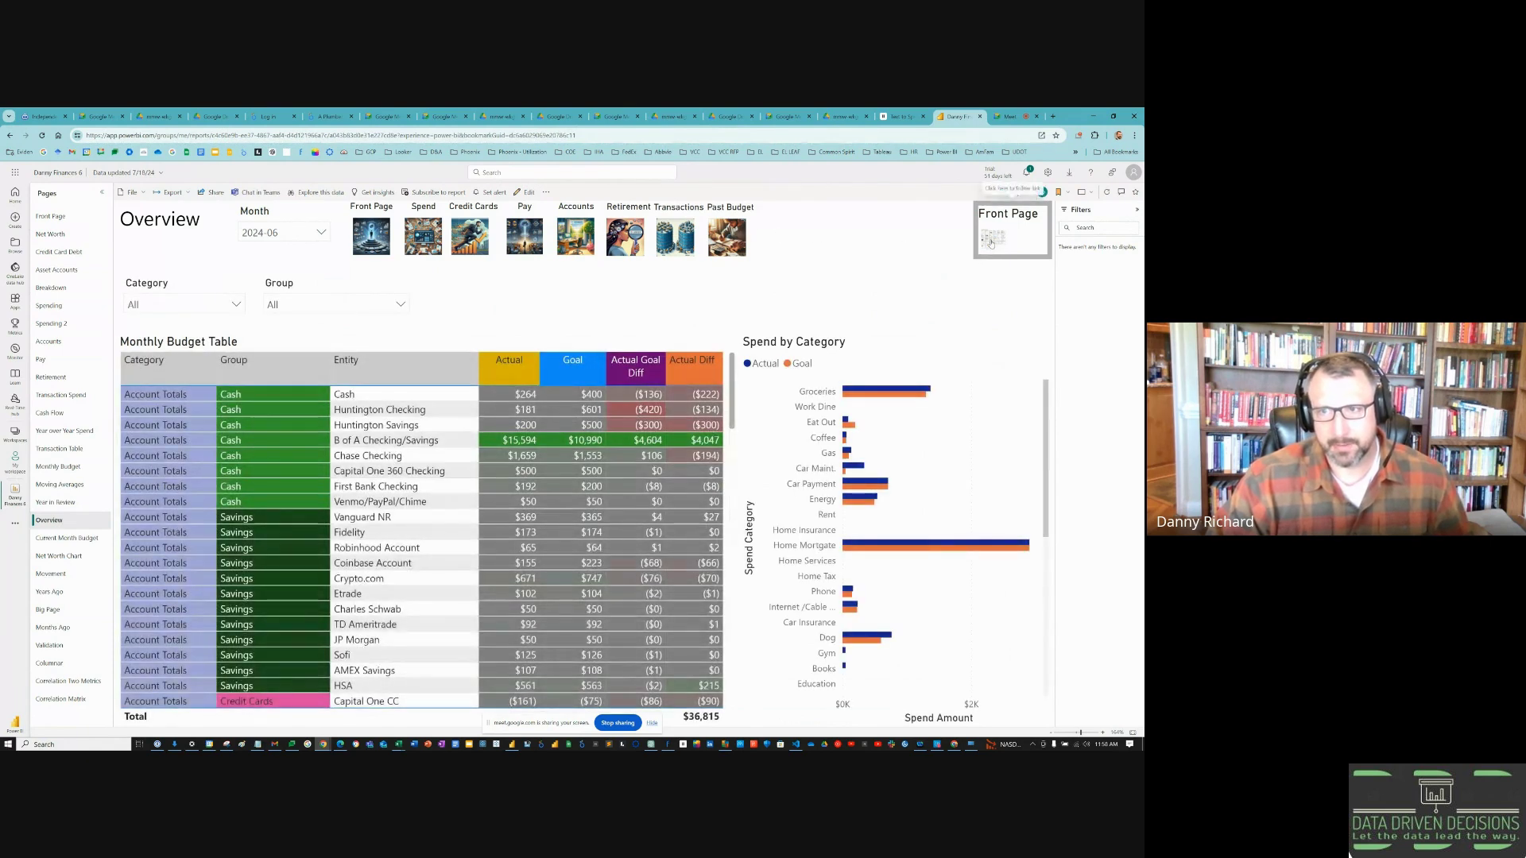
pyautogui.click(978, 248)
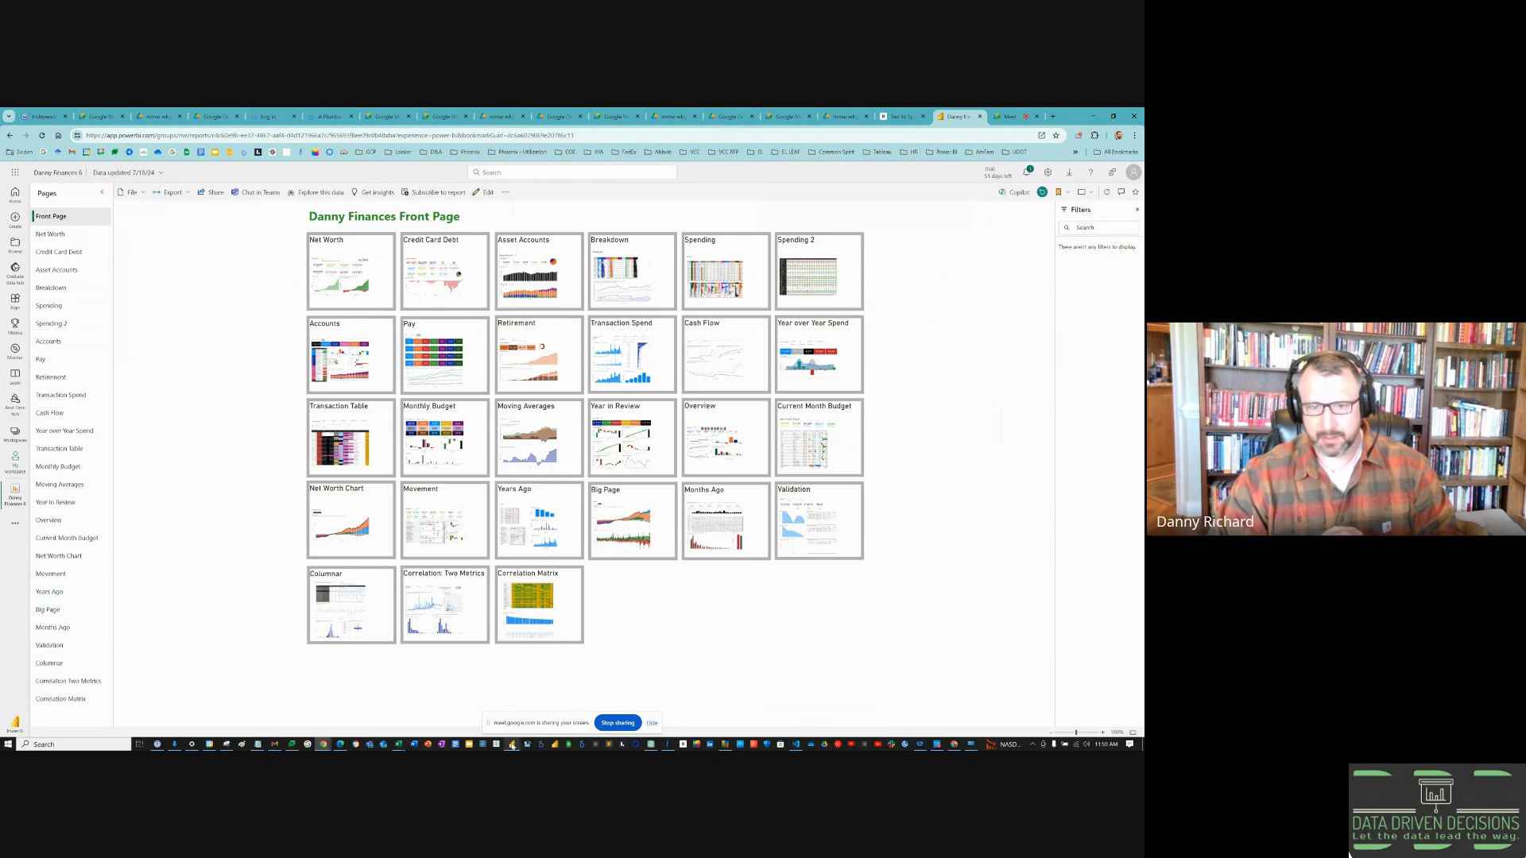
pyautogui.click(511, 744)
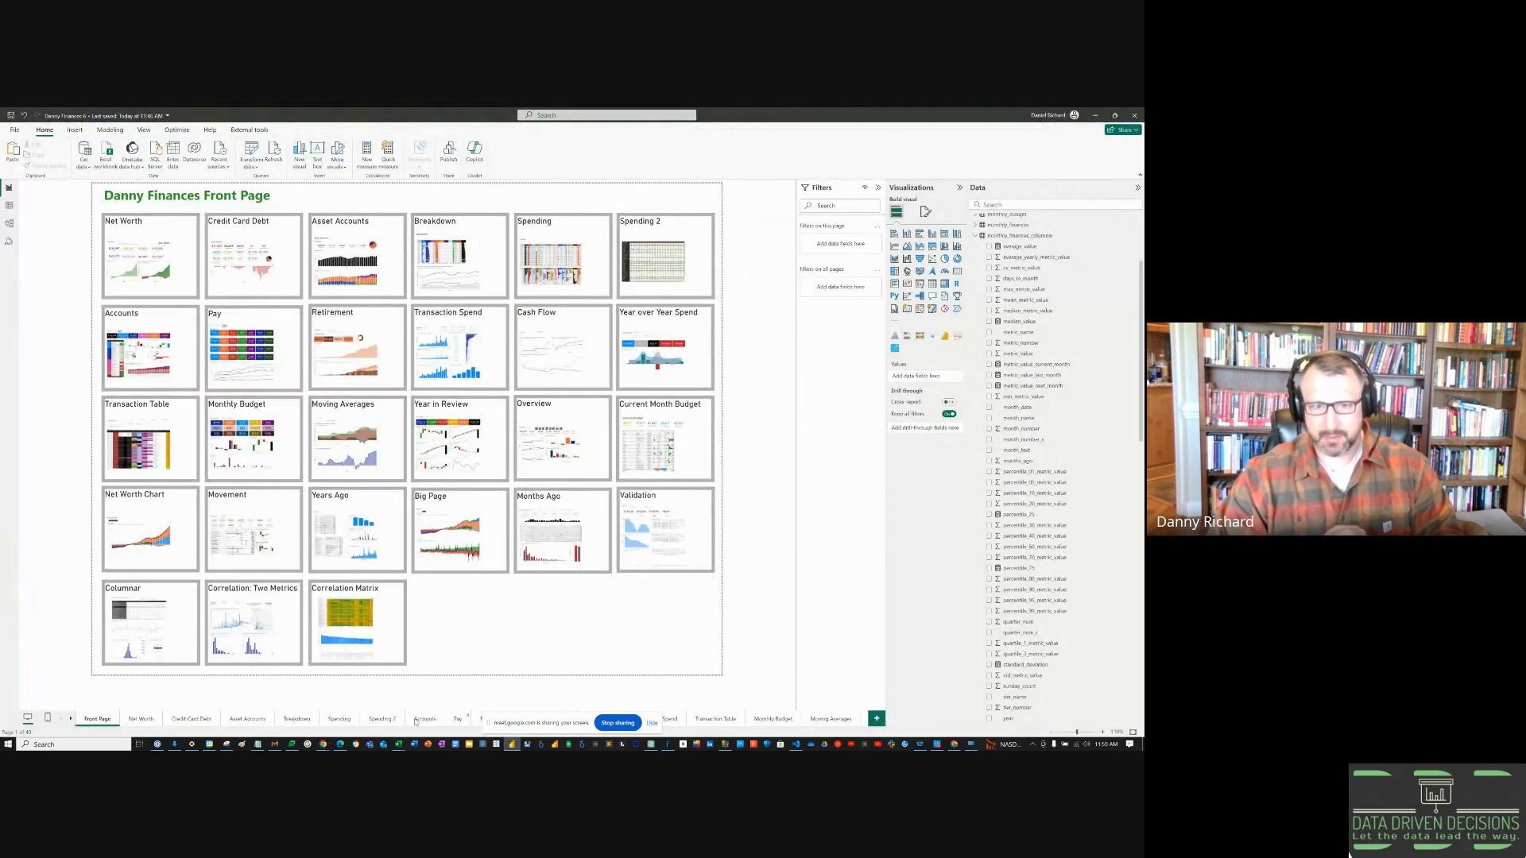
pyautogui.click(458, 718)
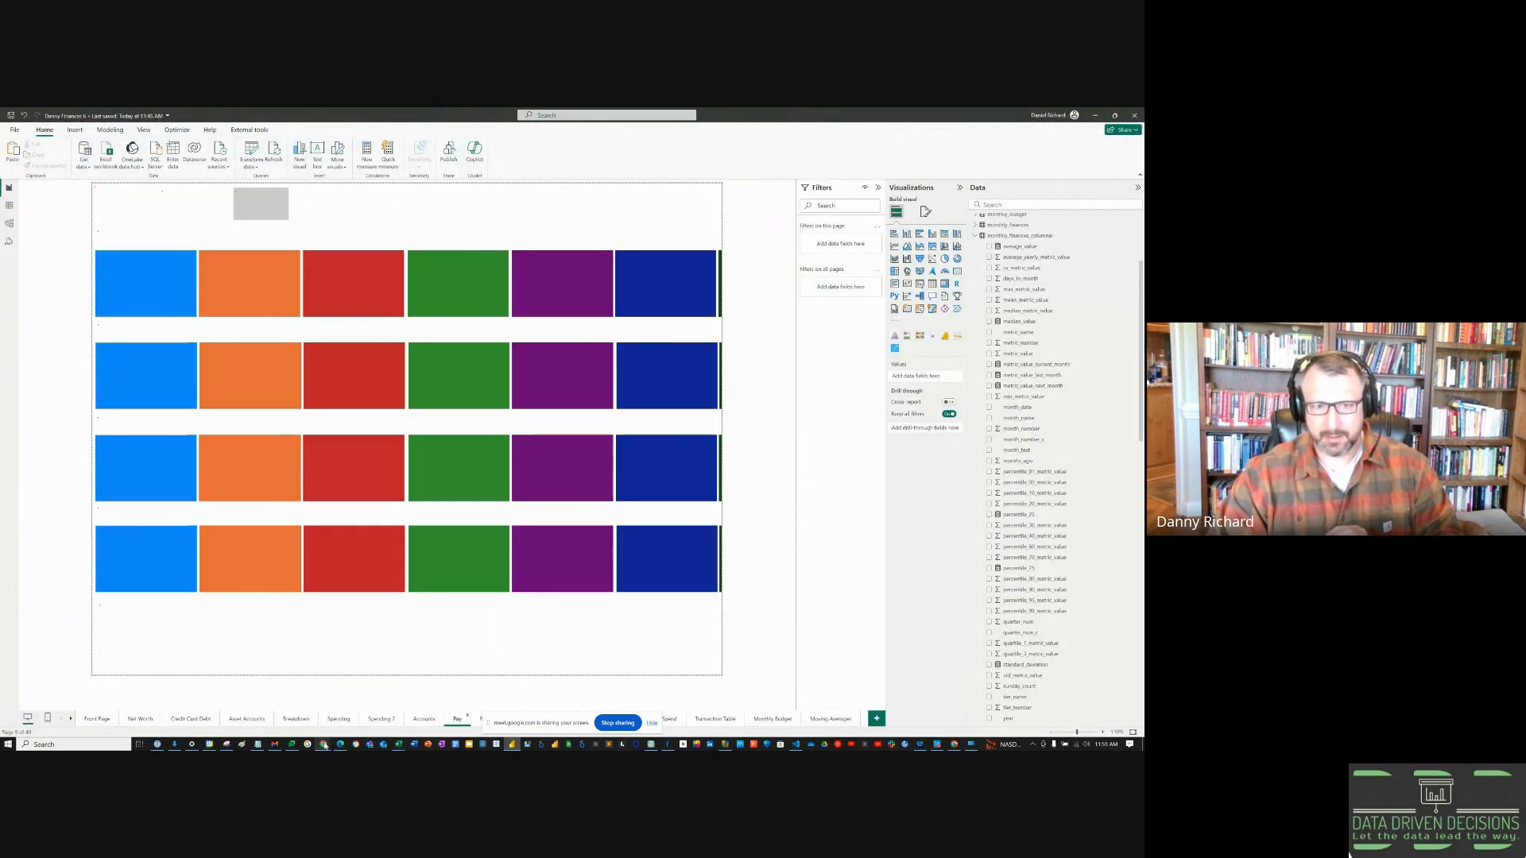
pyautogui.click(324, 744)
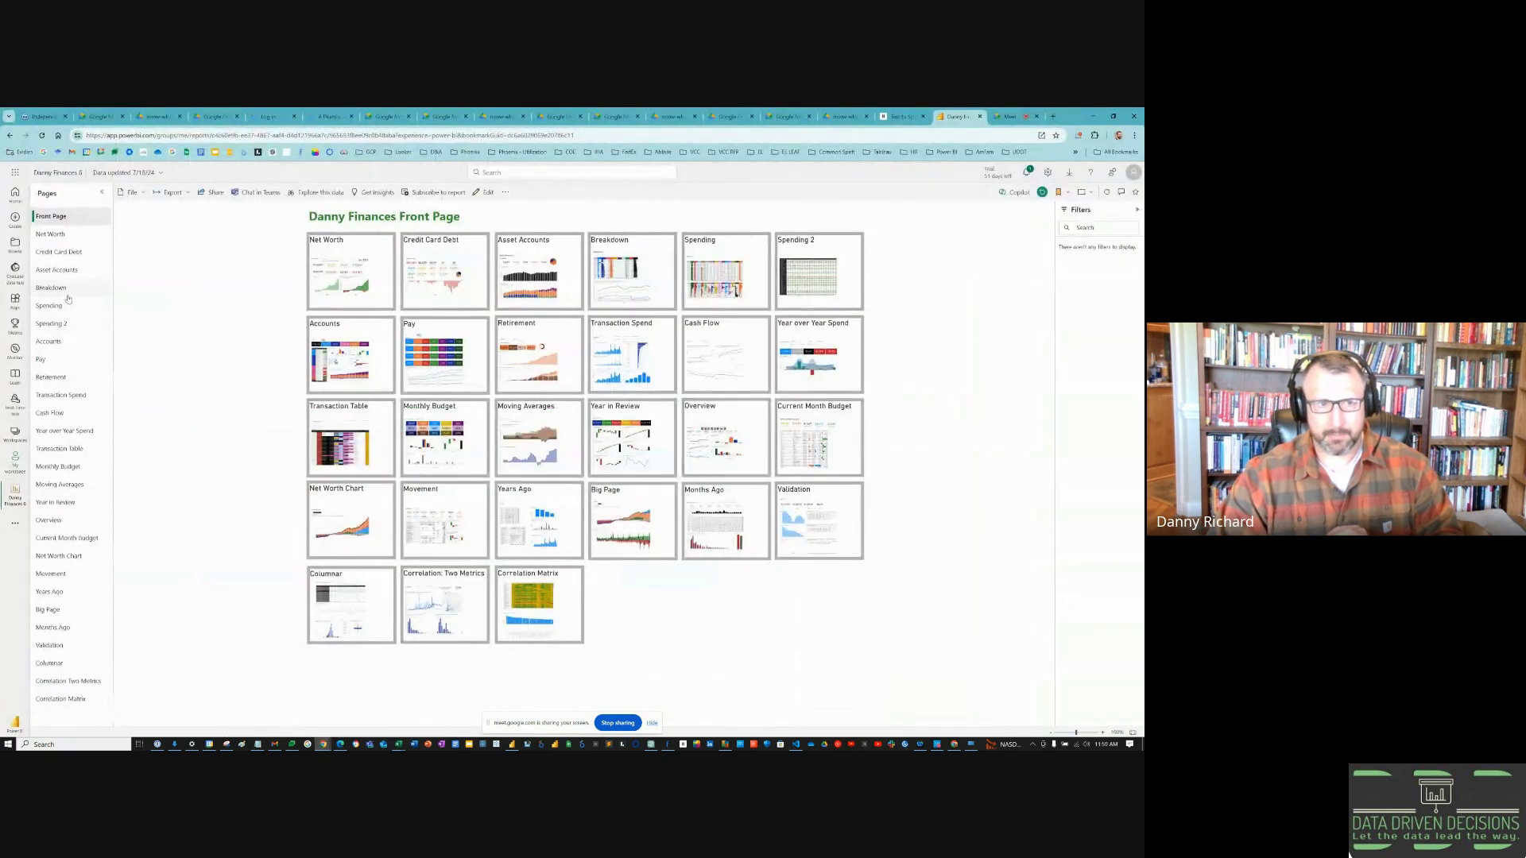
# - Open the Cash Flow and Transaction Spend pages from the Pages list
pyautogui.click(60, 413)
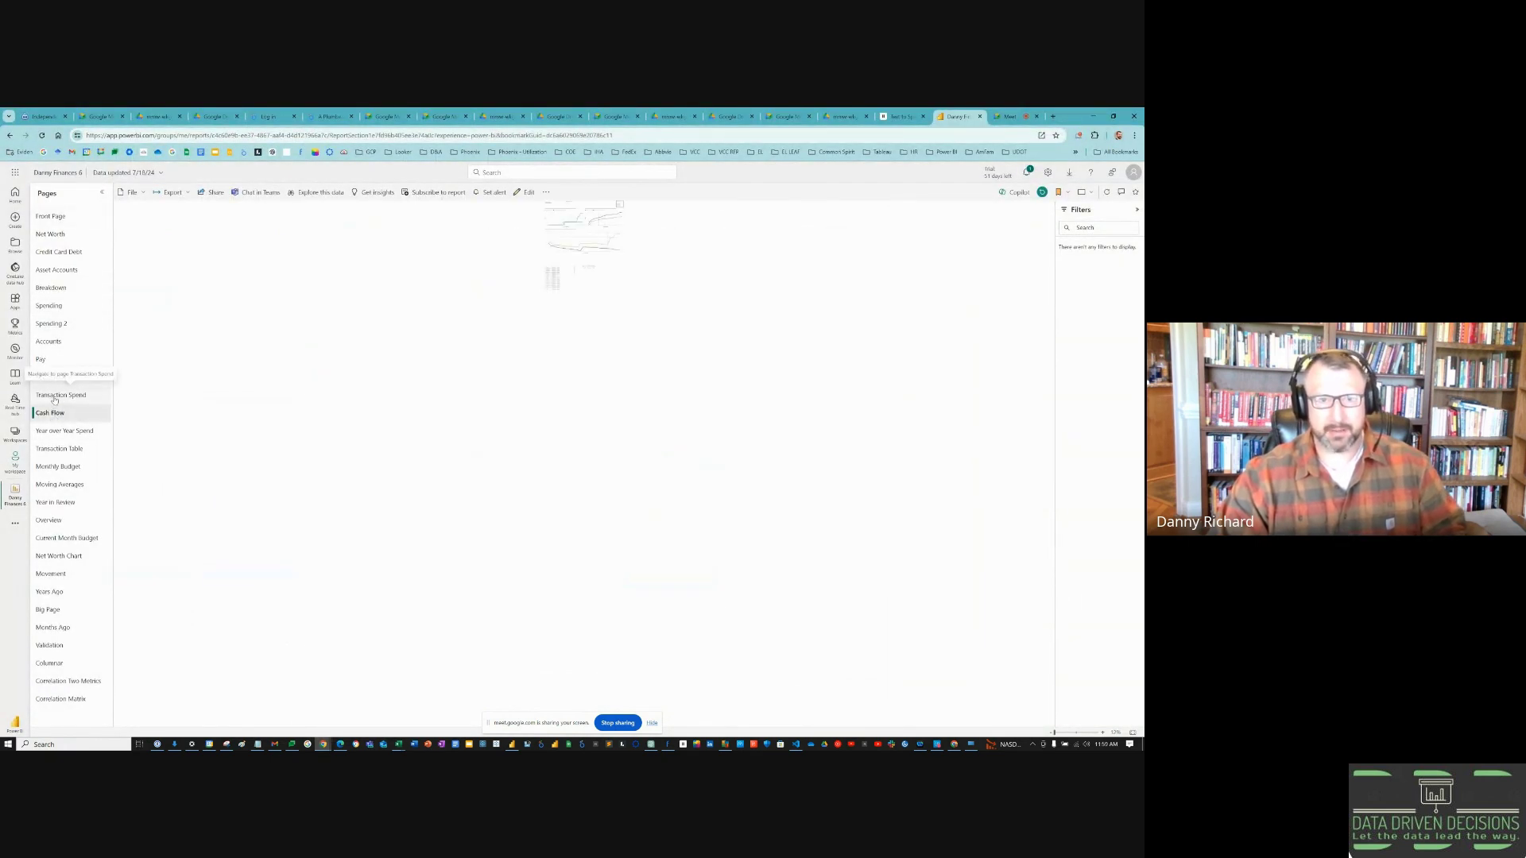
pyautogui.click(54, 396)
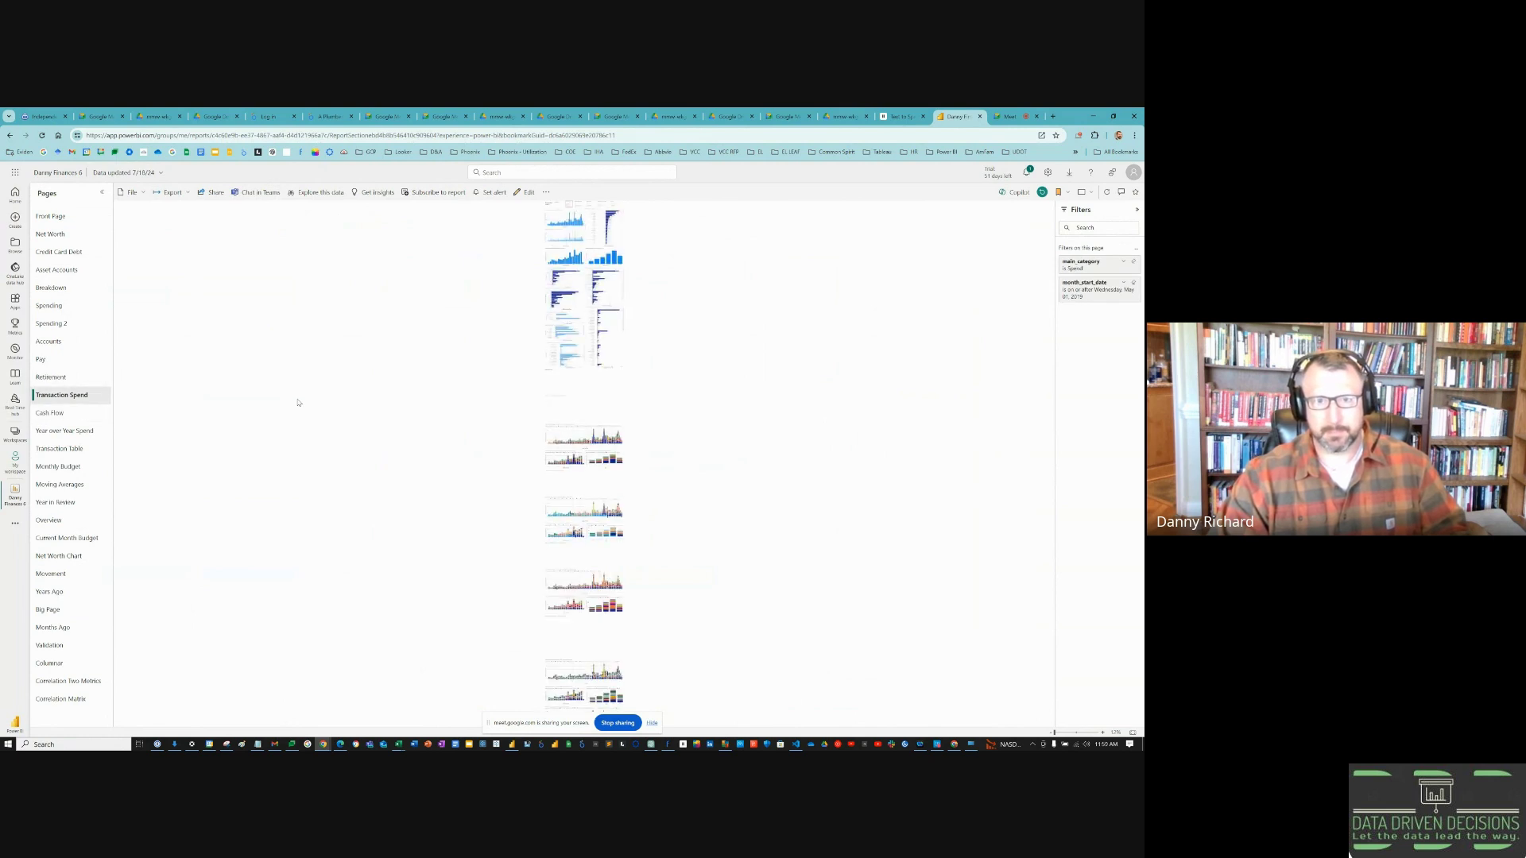
pyautogui.scroll(3, 310, 405)
pyautogui.scroll(3, 325, 408)
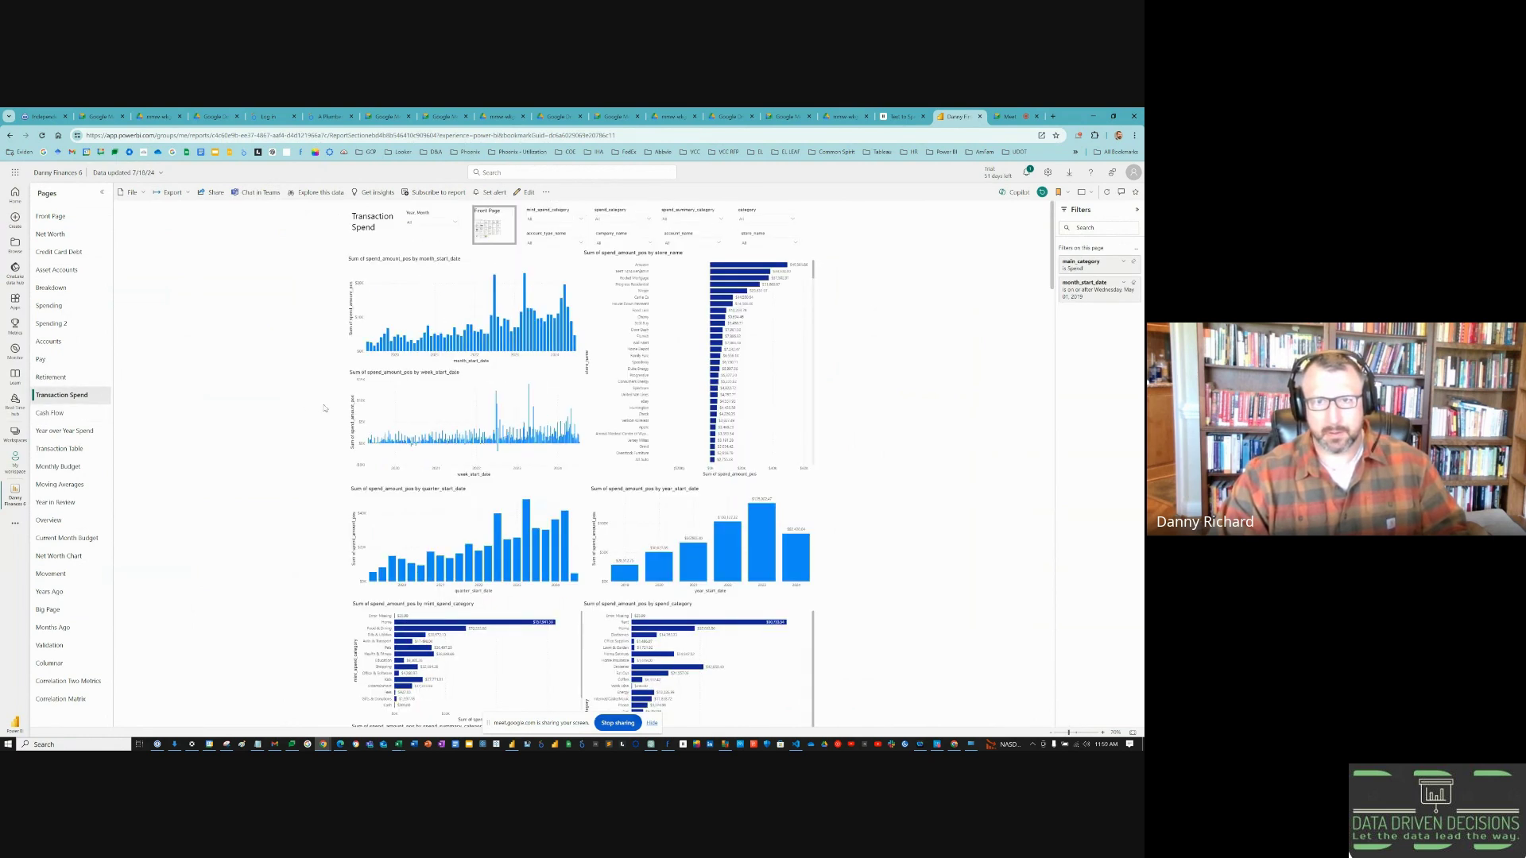
pyautogui.scroll(2, 324, 408)
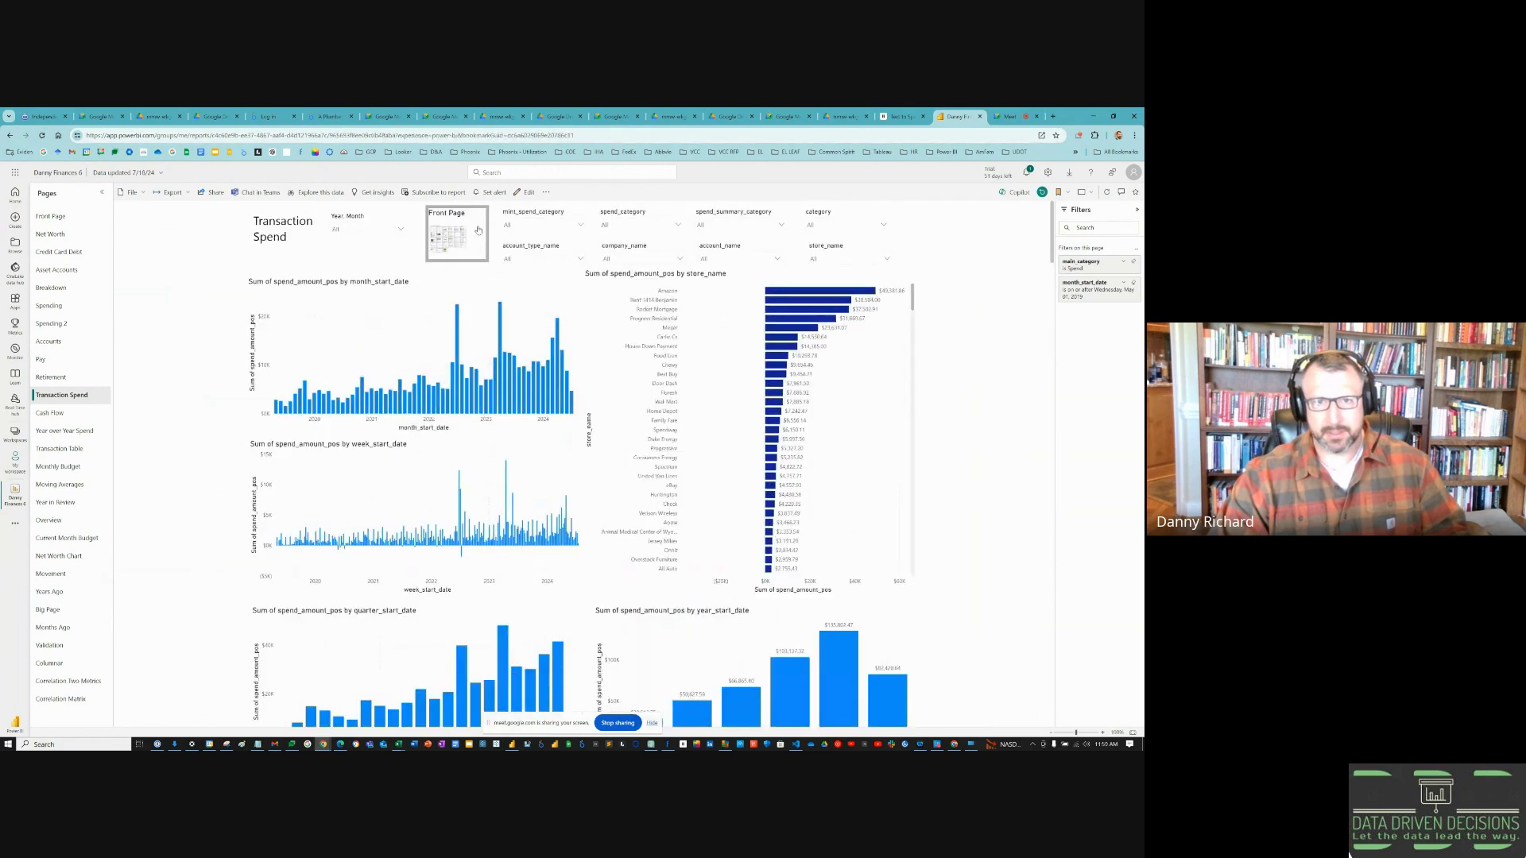
# - Return to the front page, test the Credit Card Debt round trip, then open Monthly Budget
pyautogui.click(475, 229)
pyautogui.click(436, 286)
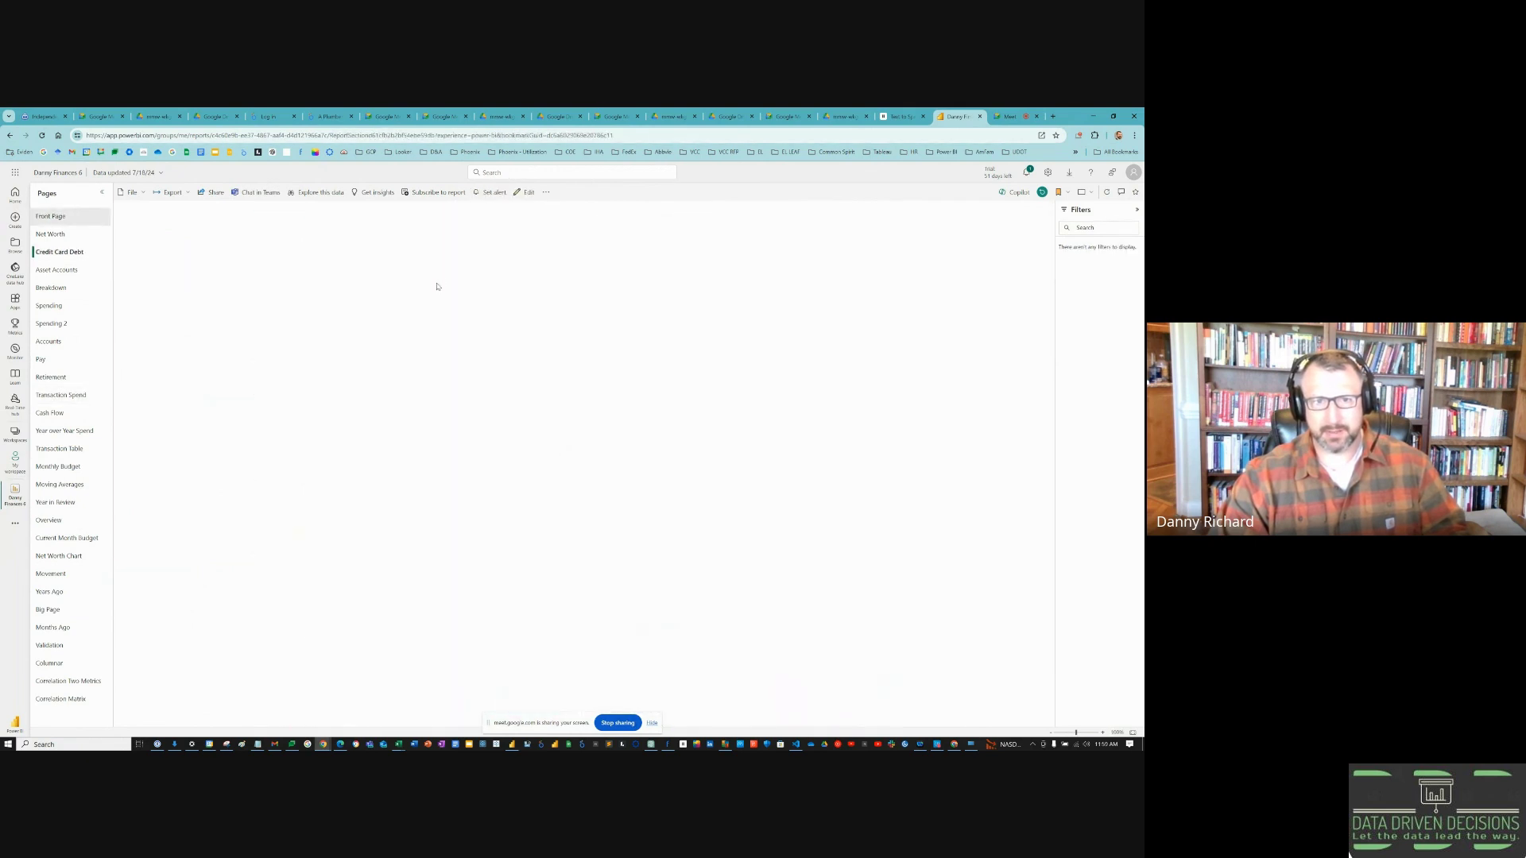
pyautogui.click(836, 232)
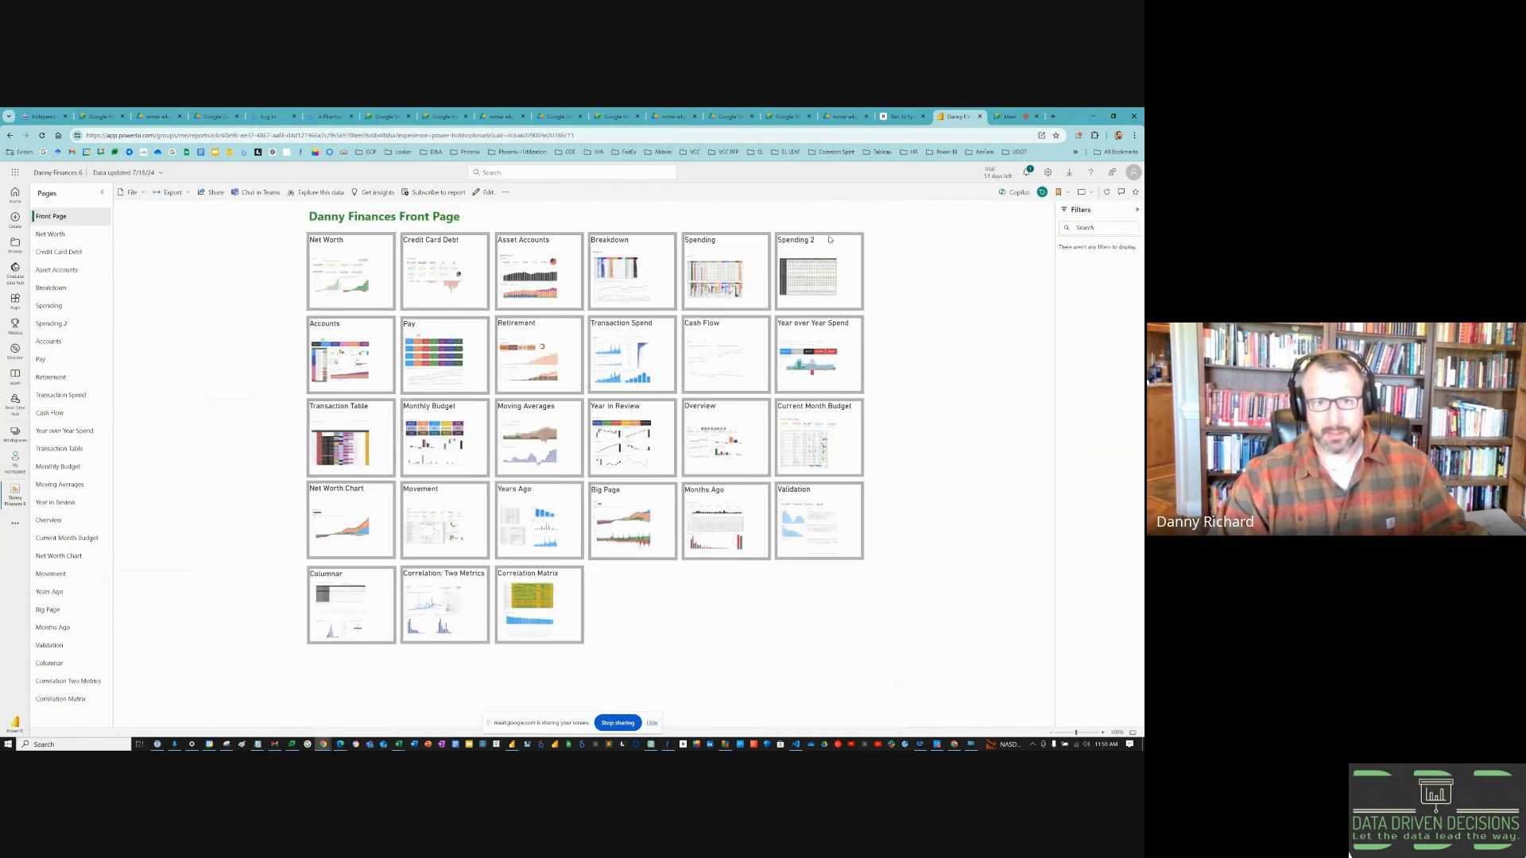
pyautogui.click(448, 436)
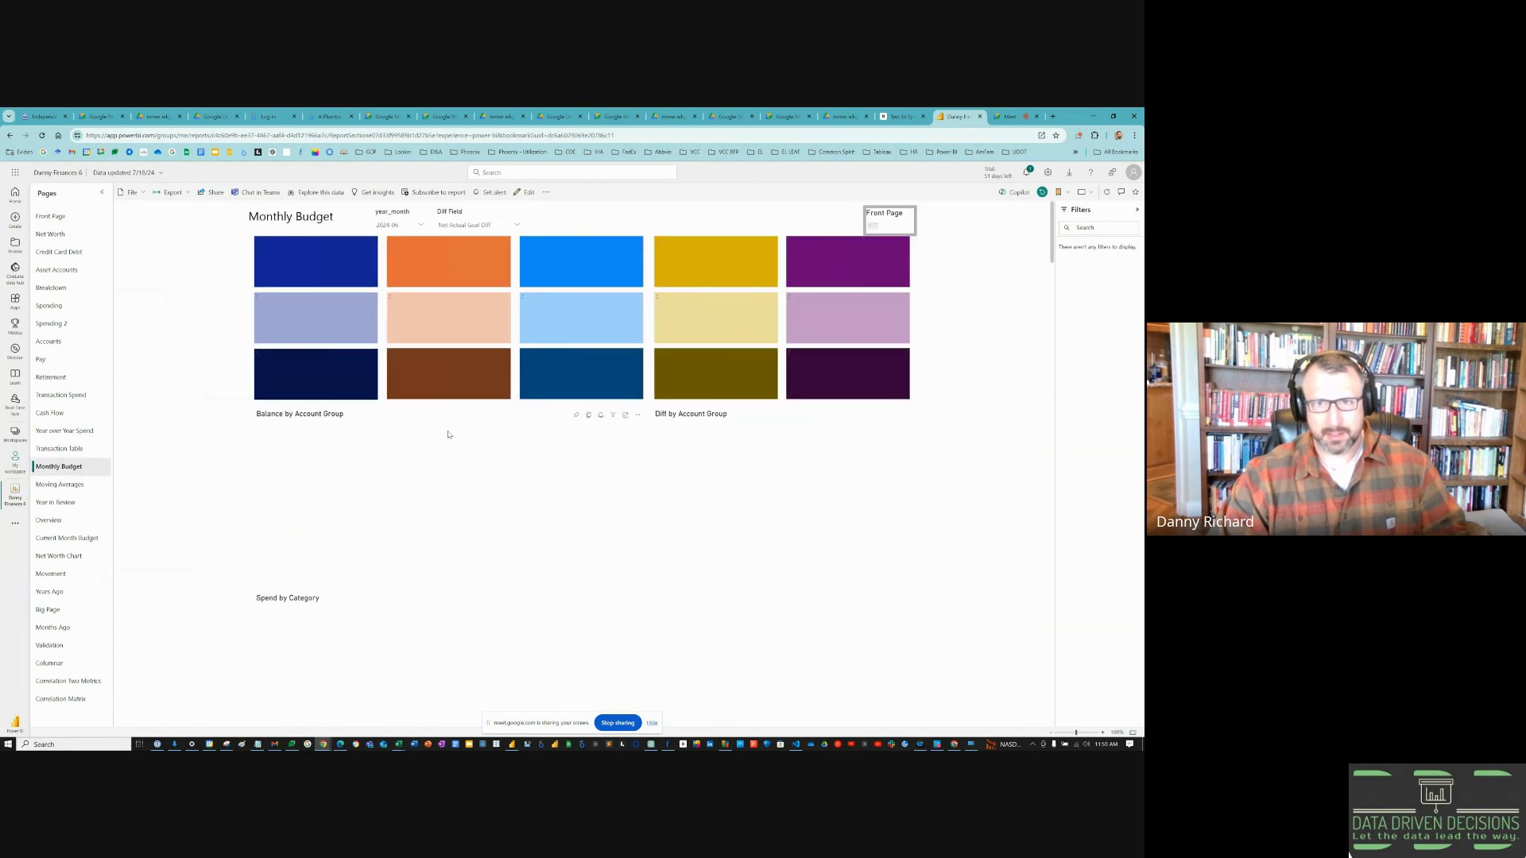
# - Return from Monthly Budget to the front page, then test the Big Page tile's round trip
pyautogui.click(871, 225)
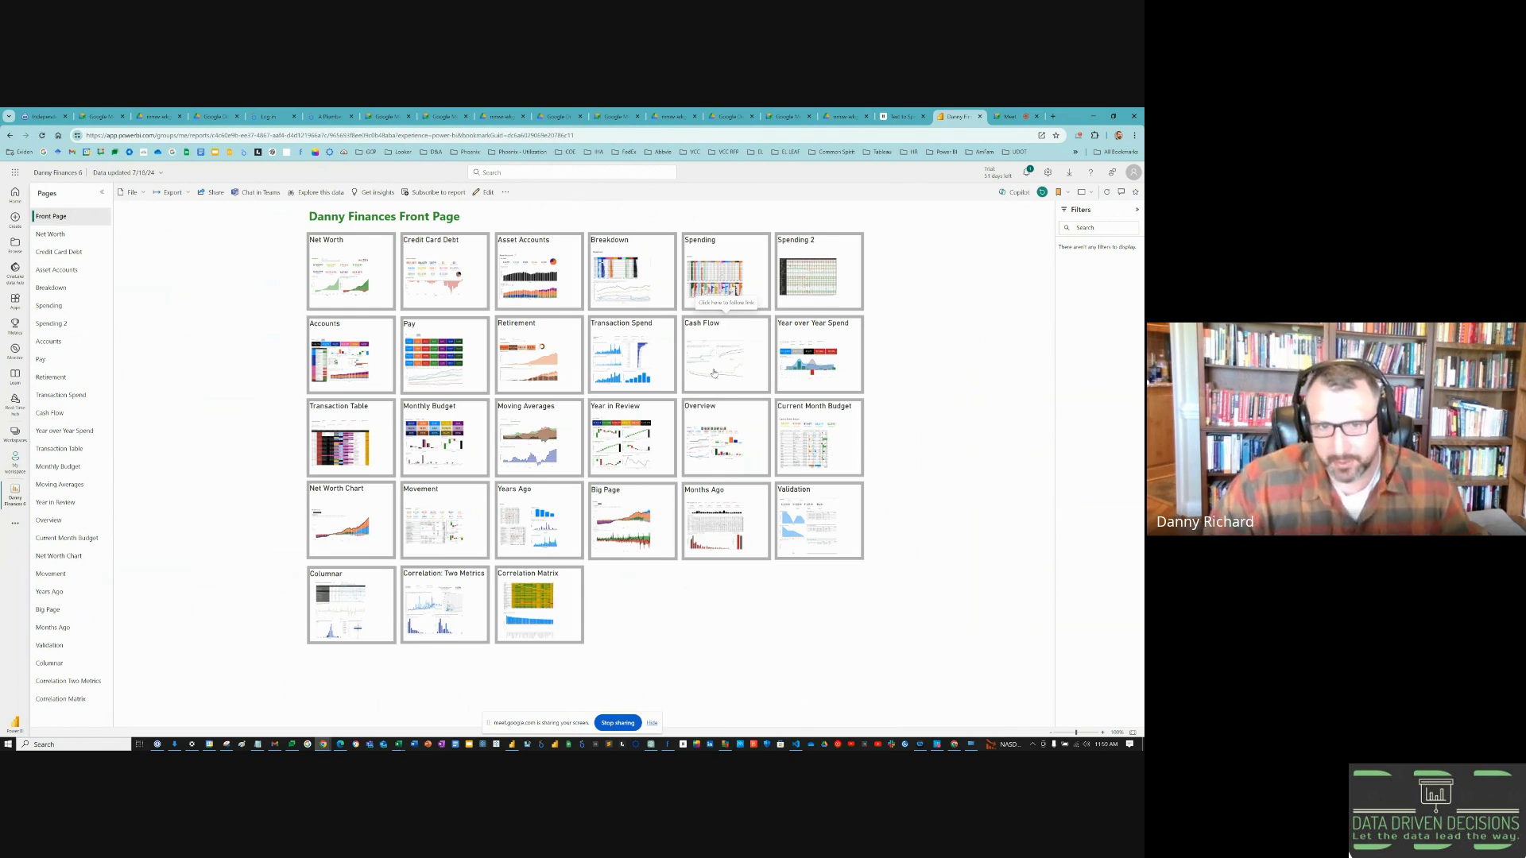
pyautogui.click(625, 514)
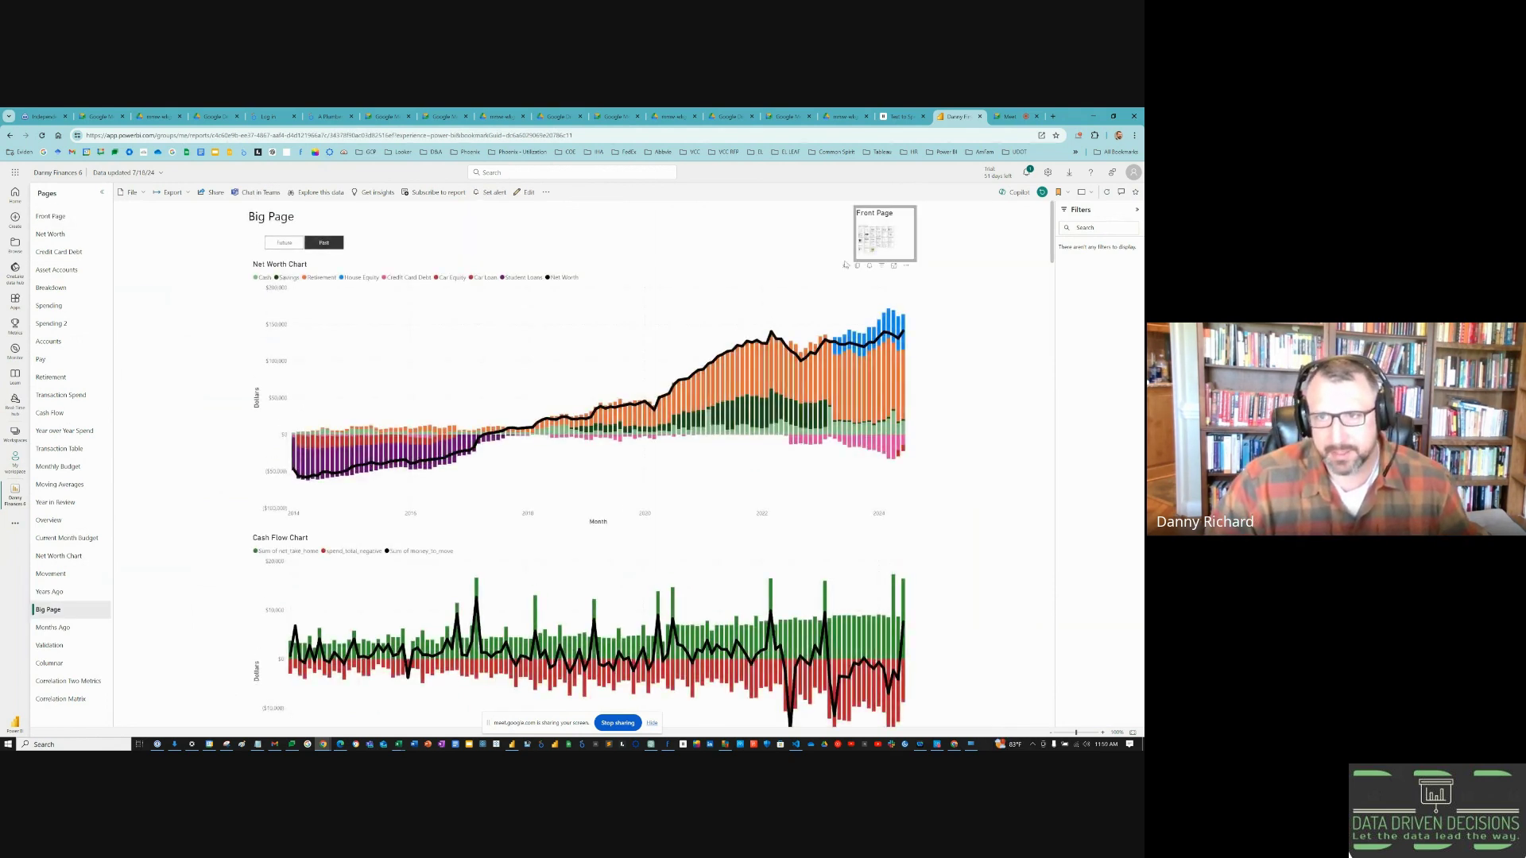
pyautogui.click(872, 237)
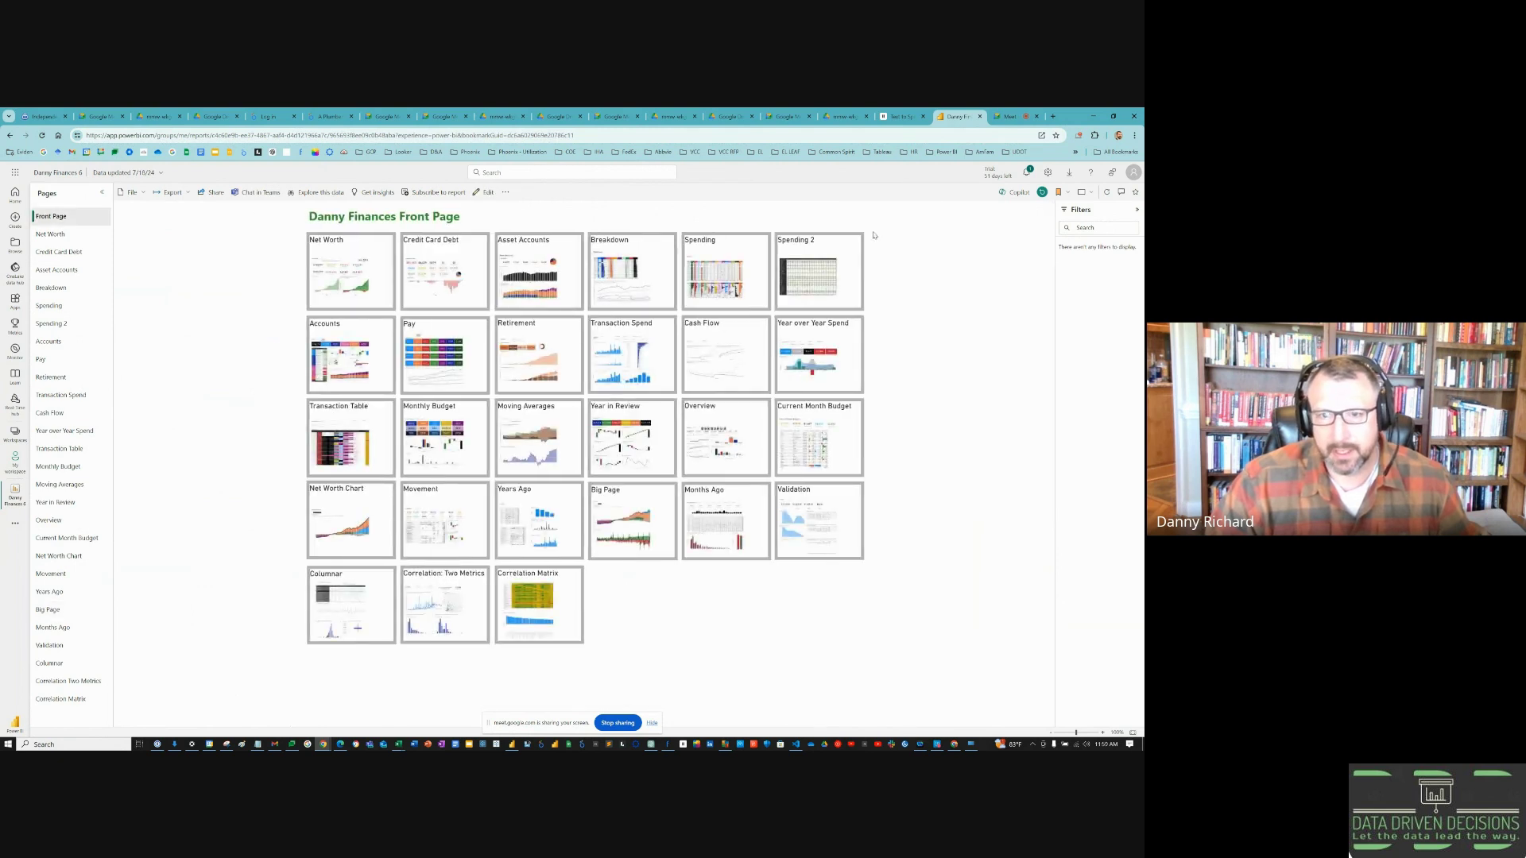